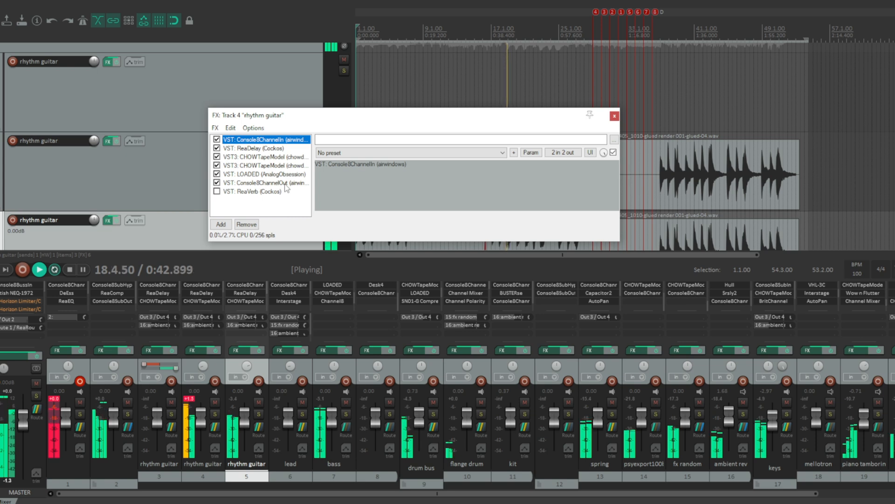
# - Show the Console8ChannelOut settings on the rhythm guitar track and Console8SubHype in the track 2 folder's effects chain
pyautogui.click(286, 183)
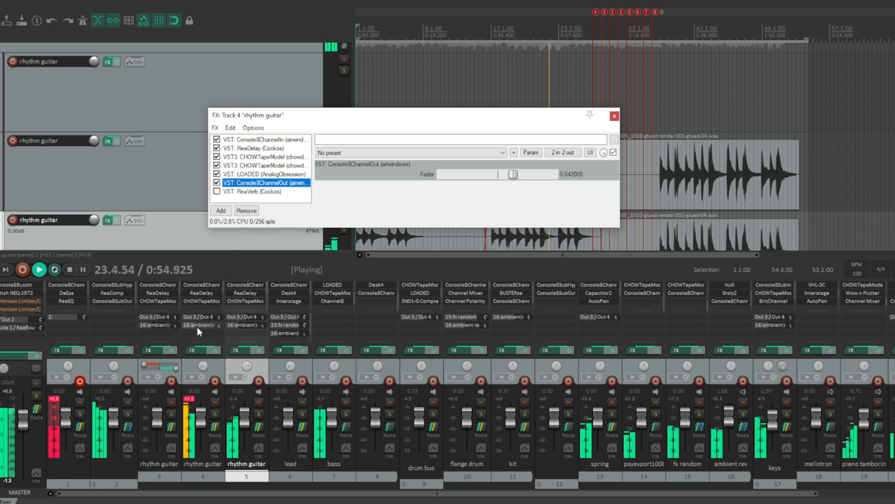
pyautogui.click(107, 350)
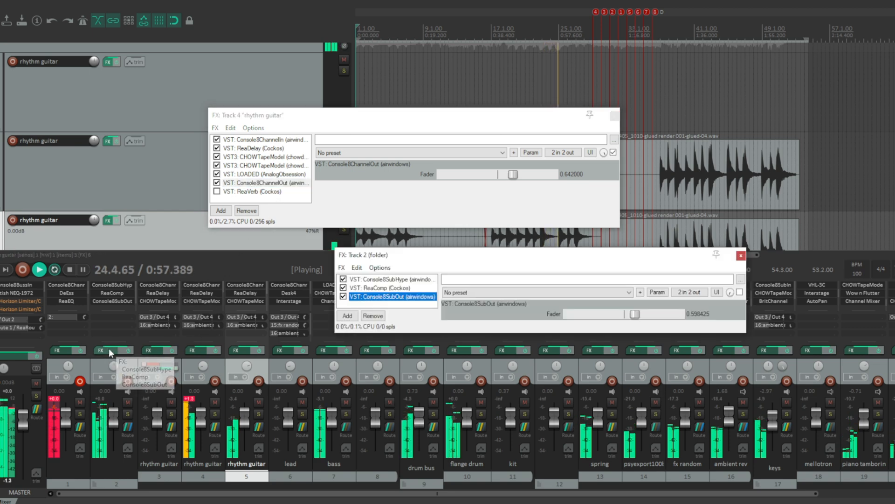
pyautogui.click(401, 280)
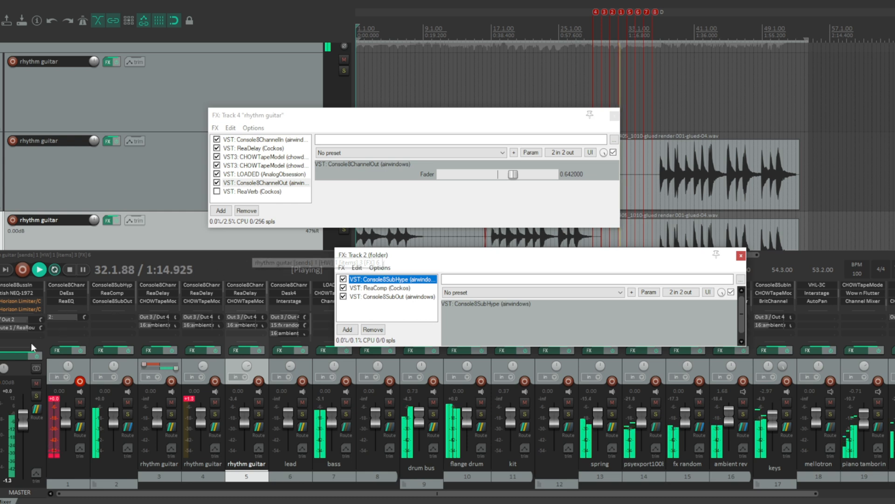
# - Inspect Console8BussIn and Console8BussOut on the master track, and close all open effects windows
pyautogui.click(21, 354)
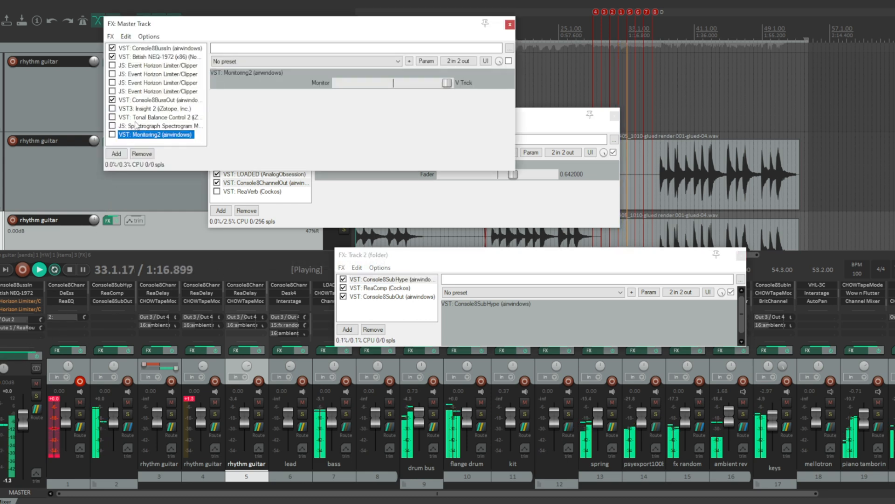
pyautogui.click(156, 48)
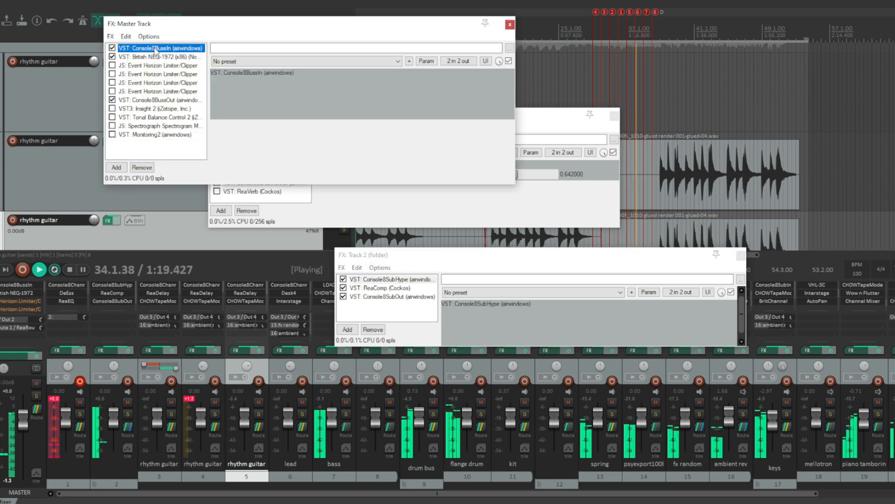
pyautogui.click(194, 100)
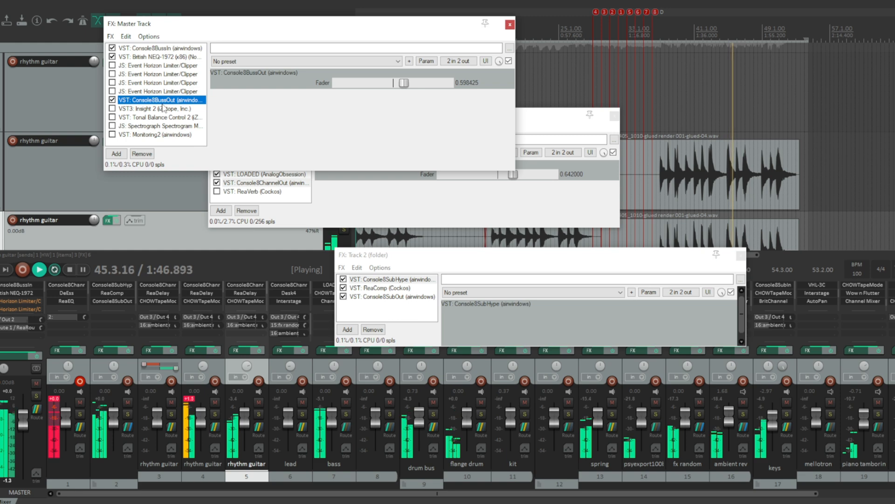
pyautogui.click(509, 24)
pyautogui.click(615, 115)
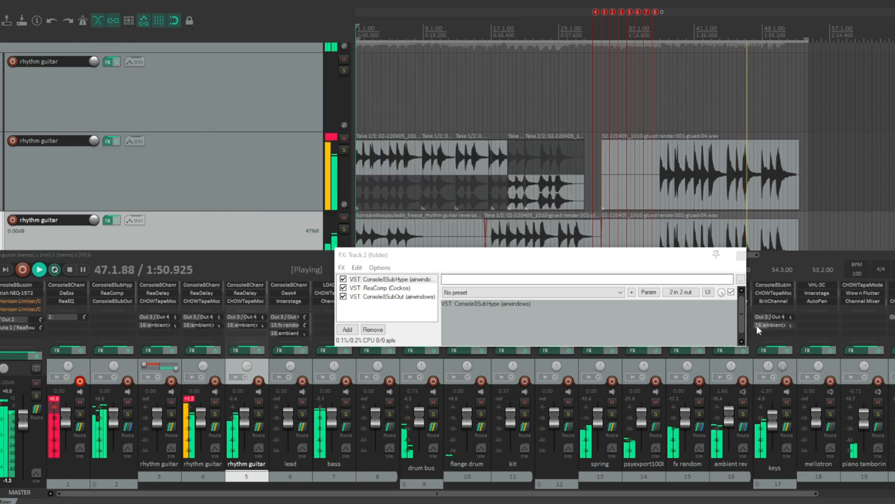
pyautogui.click(741, 256)
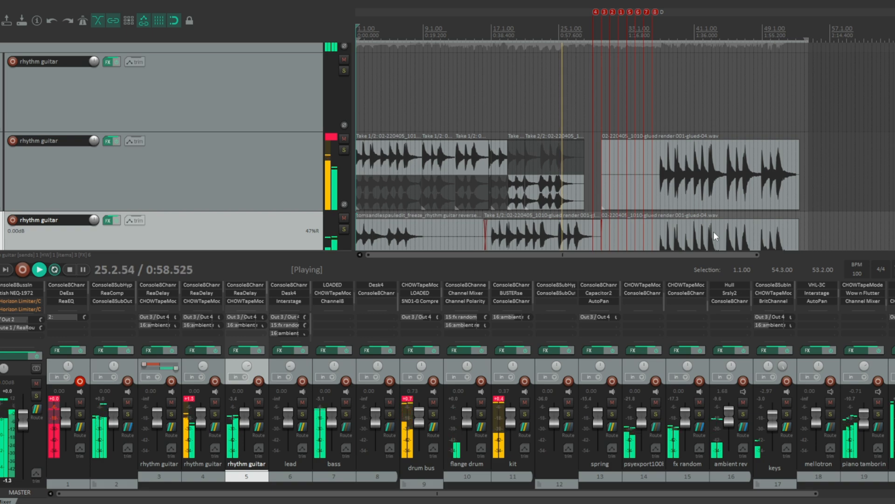
# - Check the MIDI/OSC controller assignment of the Console8ChannelOut Fader in the envelopes of rhythm guitar track 5
pyautogui.click(261, 449)
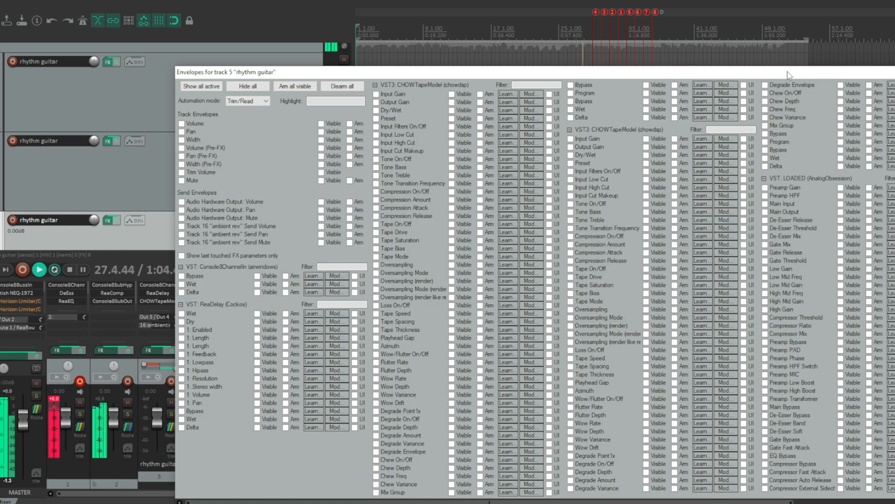
pyautogui.moveTo(787, 72); pyautogui.dragTo(638, 52)
pyautogui.scroll(-5, 727, 372)
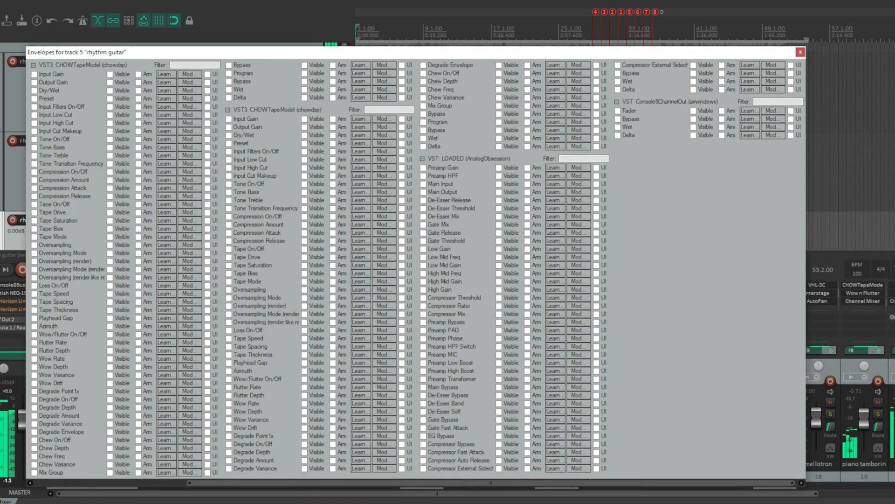
pyautogui.click(748, 119)
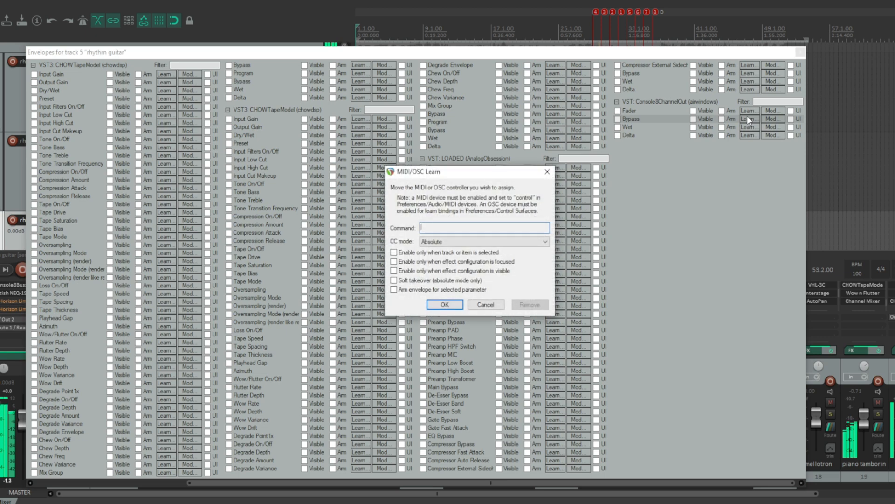
pyautogui.click(456, 304)
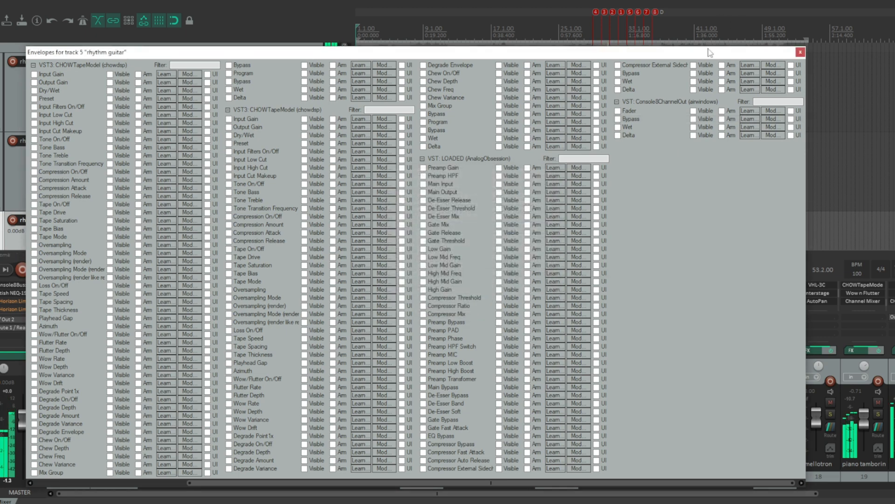
pyautogui.click(747, 110)
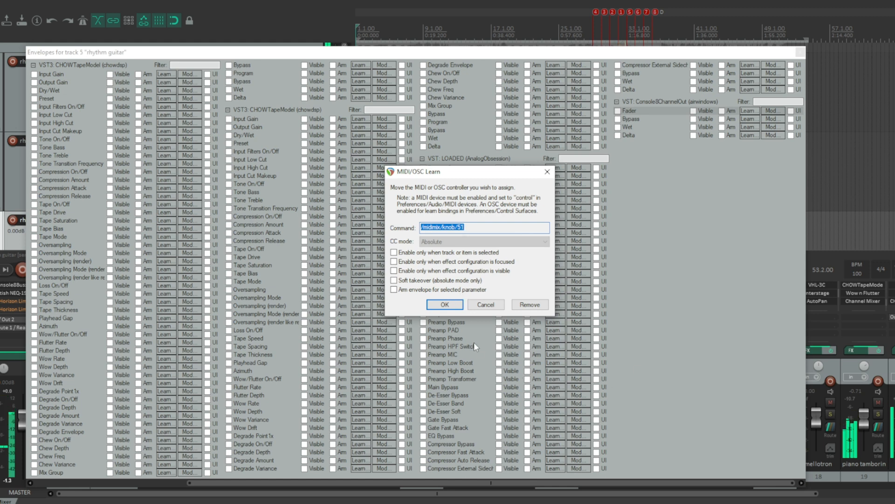
pyautogui.click(444, 304)
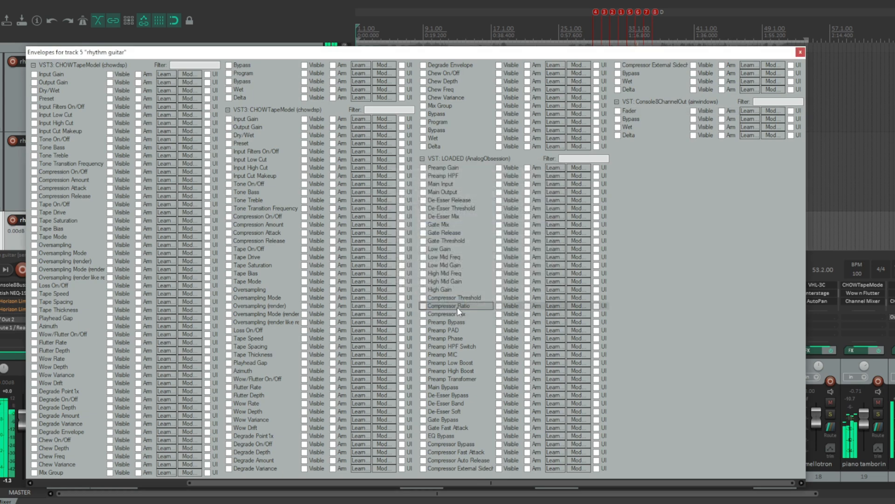
pyautogui.click(800, 52)
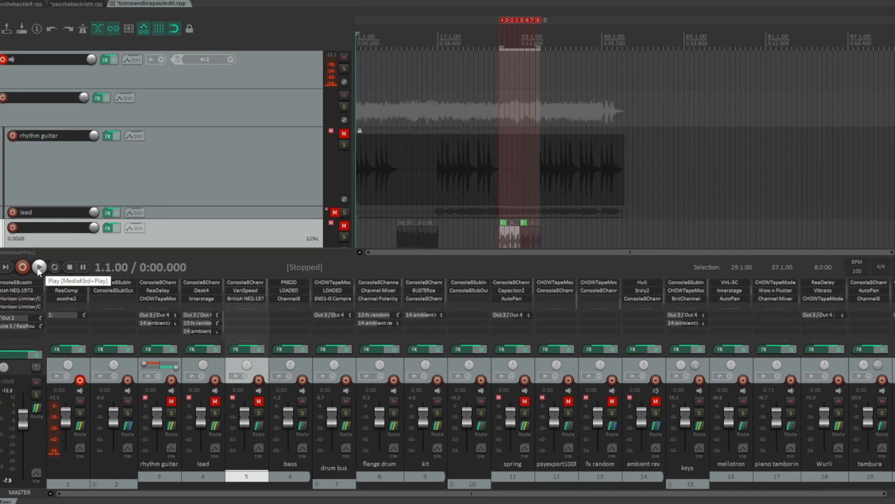
# - Play the song and adjust PREDD on the bass track, with the rumble filter at 93 Hz and HF at 3.5 dB
pyautogui.click(38, 267)
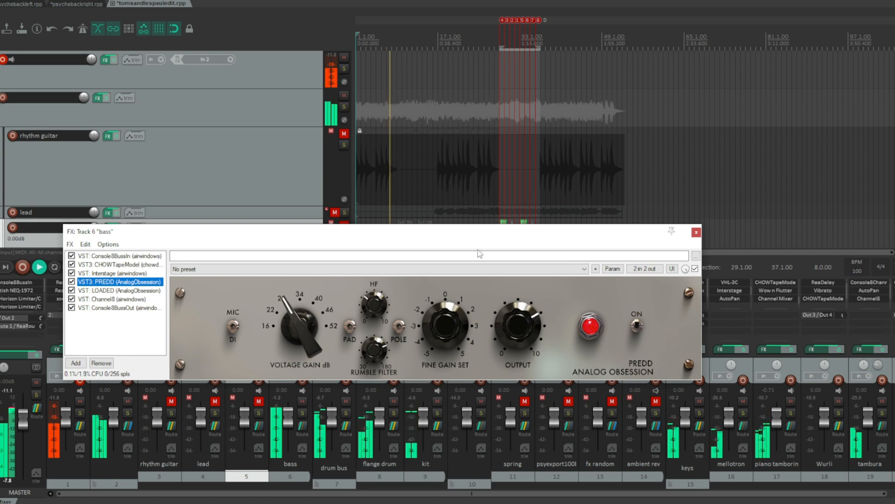
pyautogui.moveTo(443, 329)
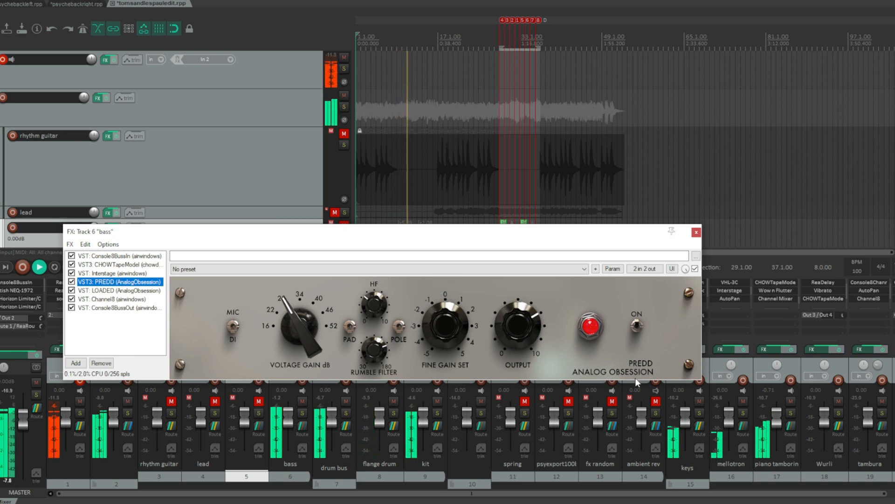
pyautogui.moveTo(505, 320)
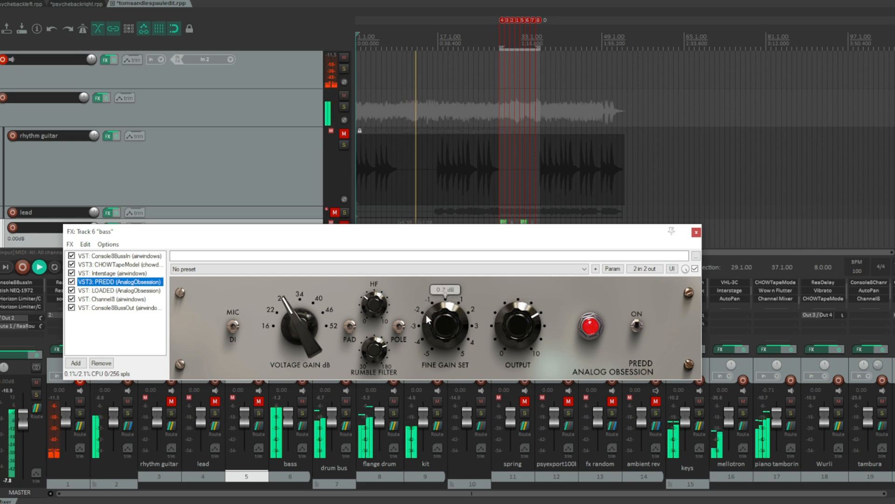
pyautogui.moveTo(373, 353)
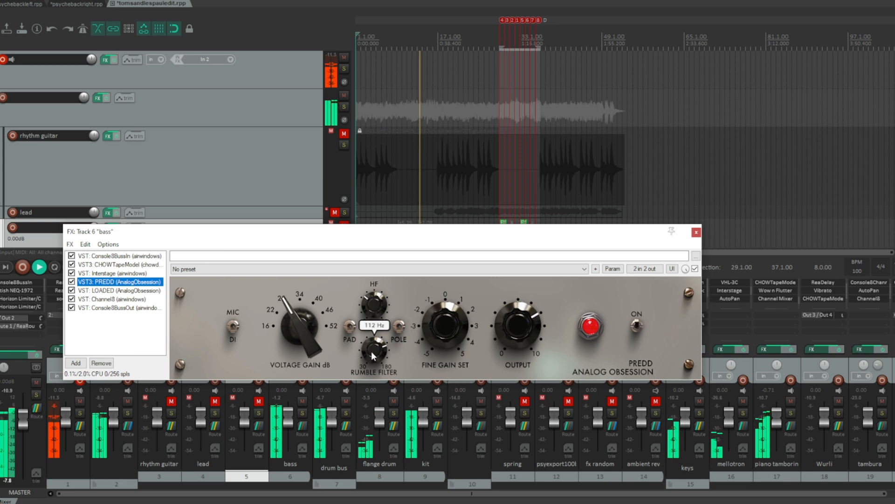
pyautogui.moveTo(373, 356); pyautogui.dragTo(373, 398)
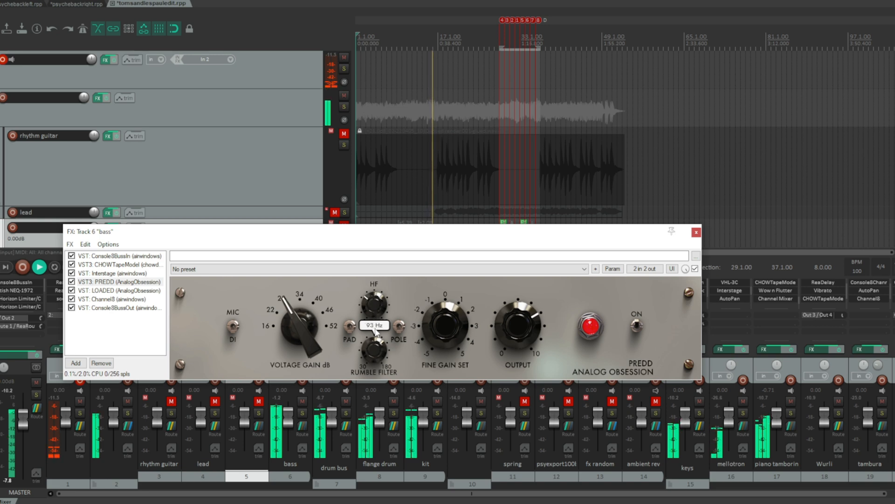
pyautogui.moveTo(372, 306); pyautogui.dragTo(371, 305)
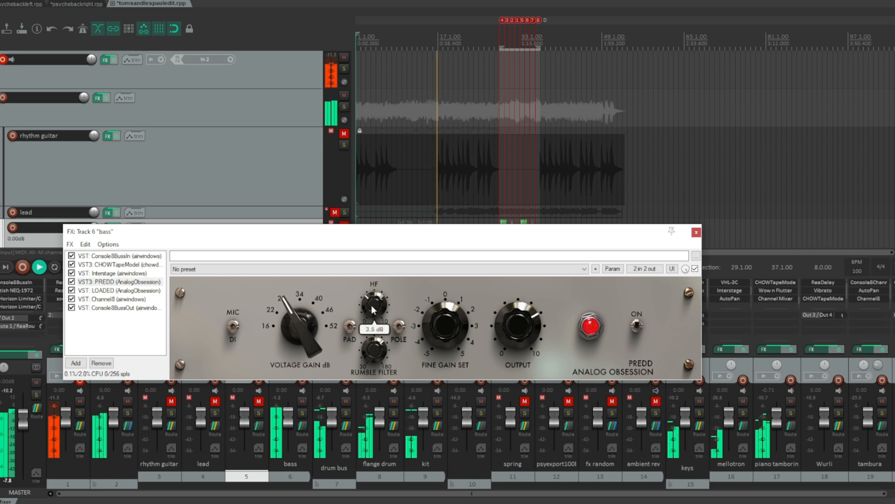
# - Try PREDD's voltage gain on the bass at 52, 46 and 40 dB during playback
pyautogui.moveTo(284, 321)
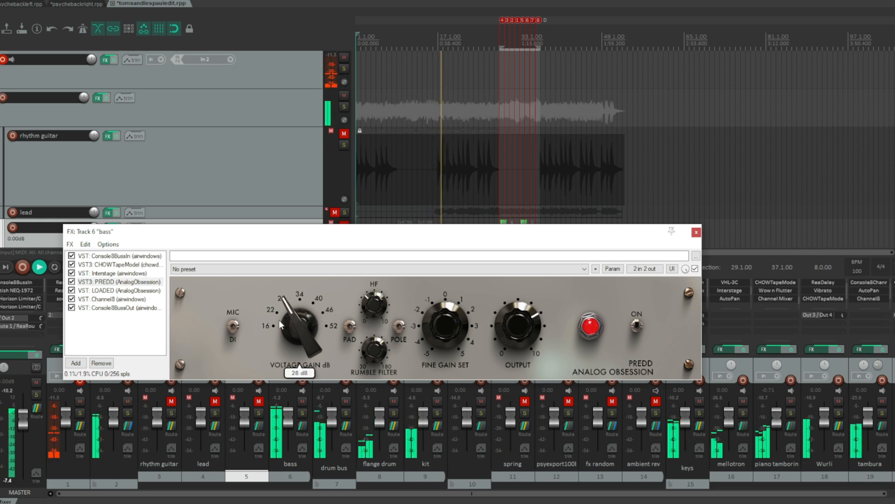
pyautogui.moveTo(290, 320); pyautogui.dragTo(306, 251)
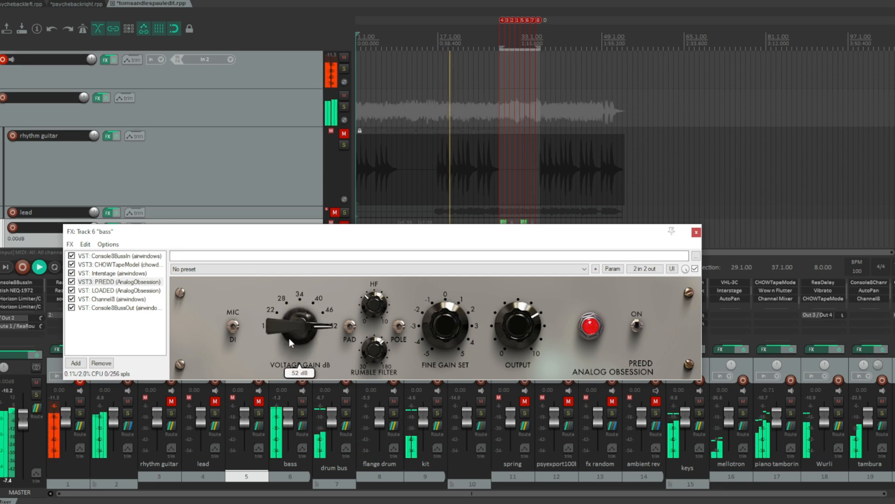
pyautogui.moveTo(280, 331); pyautogui.dragTo(289, 359)
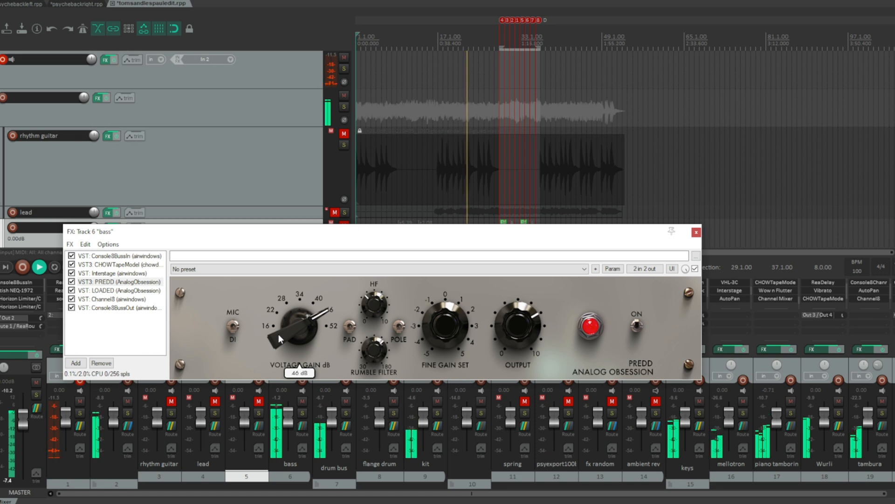
pyautogui.moveTo(280, 334); pyautogui.dragTo(287, 344)
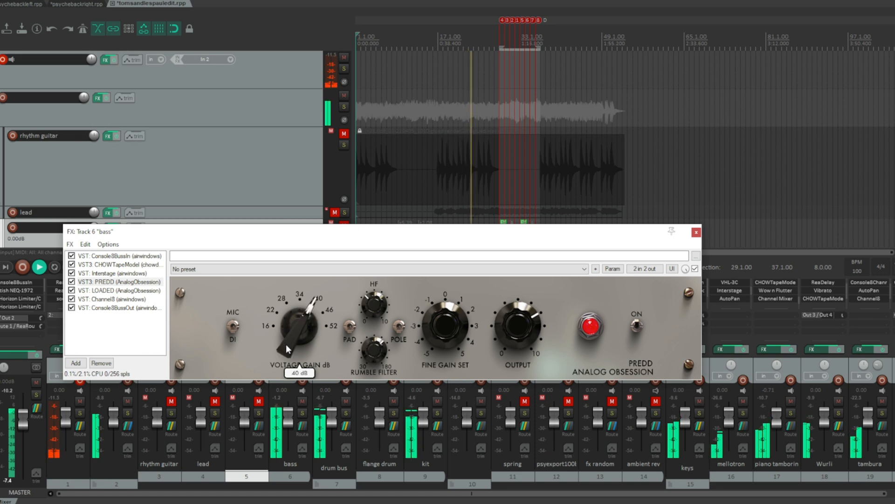
# - Turn down PREDD's HF control and set its voltage gain to 28 dB
pyautogui.moveTo(367, 303); pyautogui.dragTo(378, 360)
pyautogui.moveTo(302, 324)
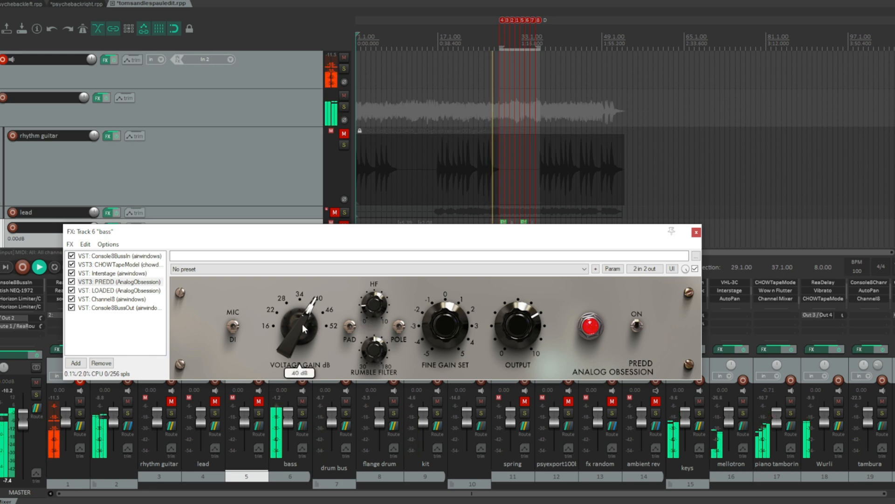
pyautogui.moveTo(302, 323); pyautogui.dragTo(295, 359)
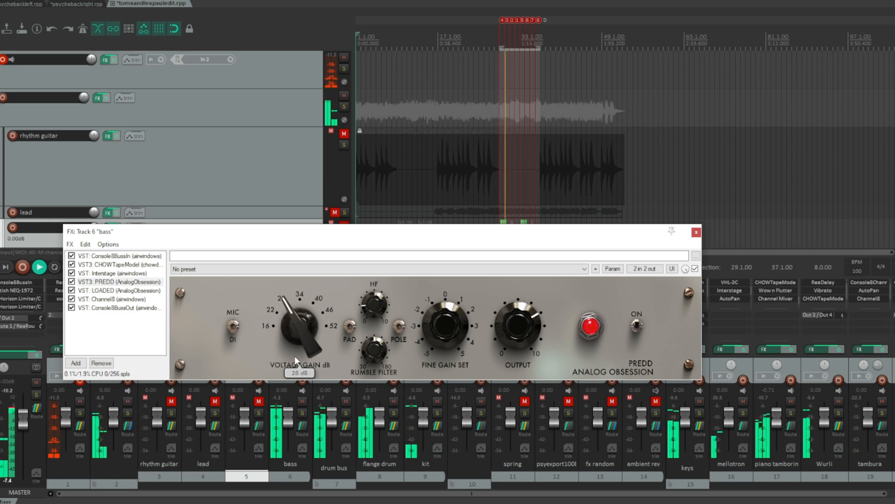
# - Show the LOADED channel strip on the bass track, and skim the article about the free plugin in the web browser
pyautogui.click(119, 290)
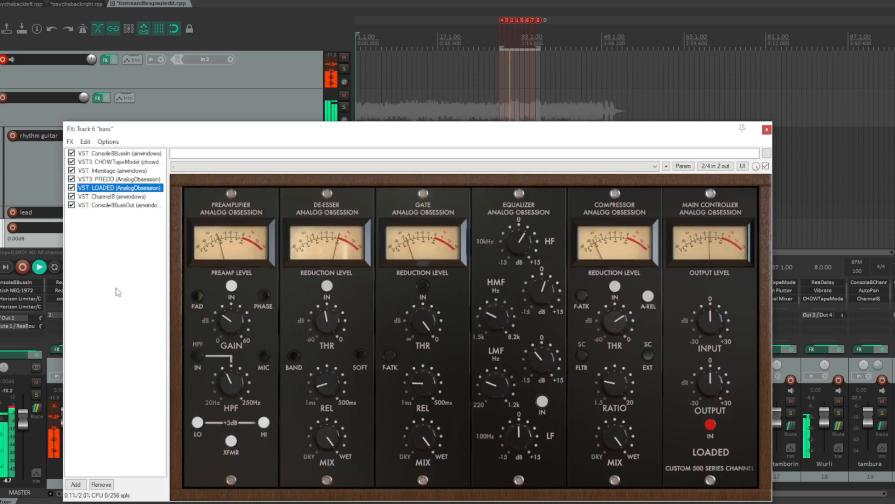
pyautogui.moveTo(520, 133); pyautogui.dragTo(493, 78)
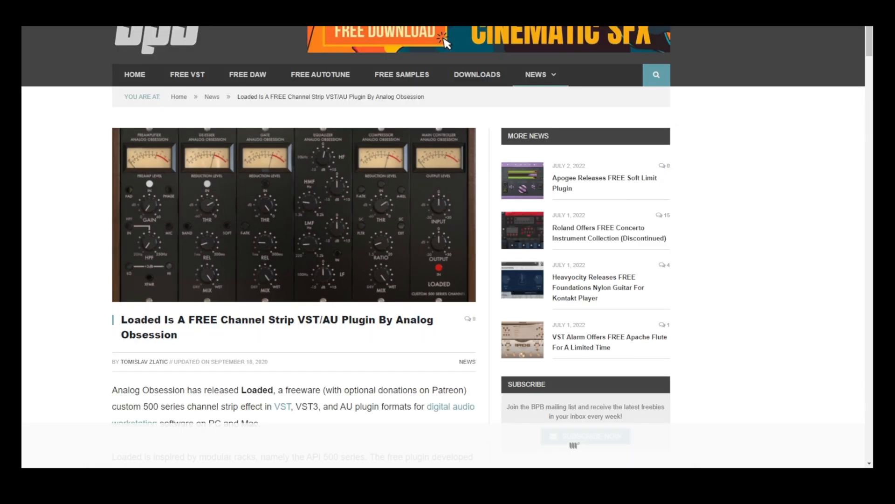
pyautogui.scroll(-3, 336, 284)
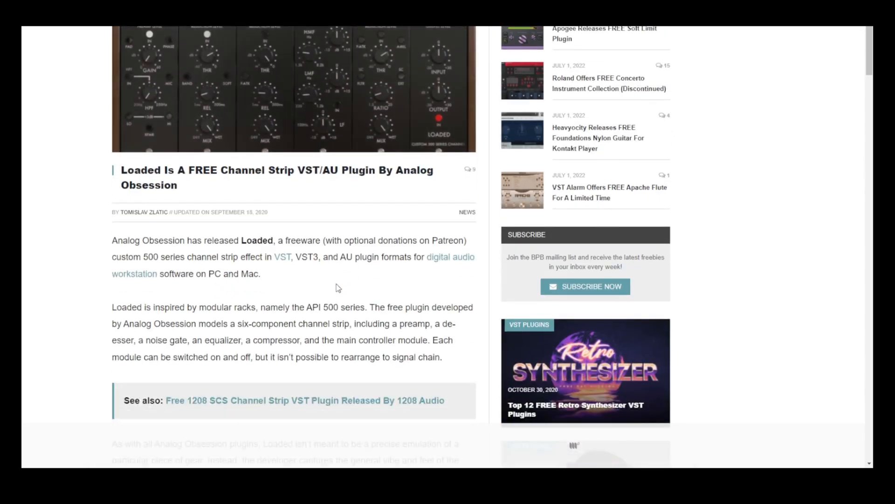
pyautogui.scroll(-3, 338, 288)
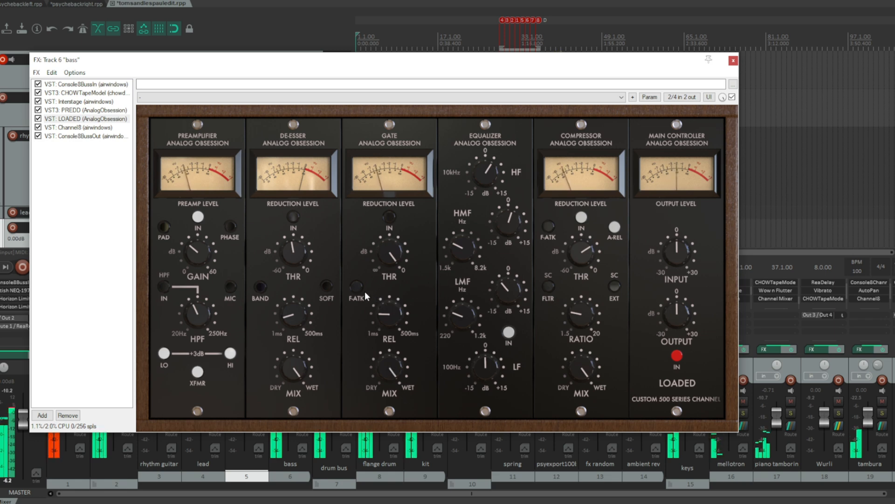
# - Switch on the gate in LOADED with fast attack, shorten its release and lower its threshold
pyautogui.click(388, 220)
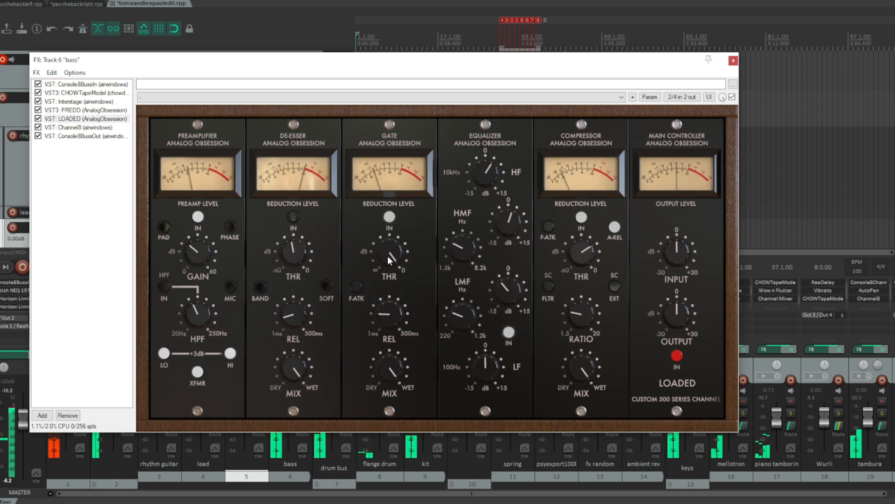
pyautogui.moveTo(388, 255); pyautogui.dragTo(384, 286)
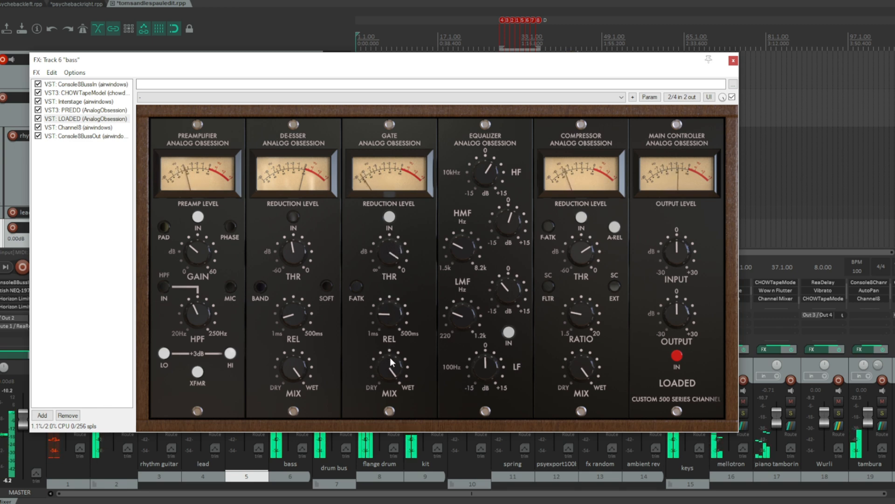
pyautogui.moveTo(371, 330)
pyautogui.mouseDown()
pyautogui.moveTo(383, 271)
pyautogui.moveTo(385, 326)
pyautogui.mouseUp()
pyautogui.click(356, 287)
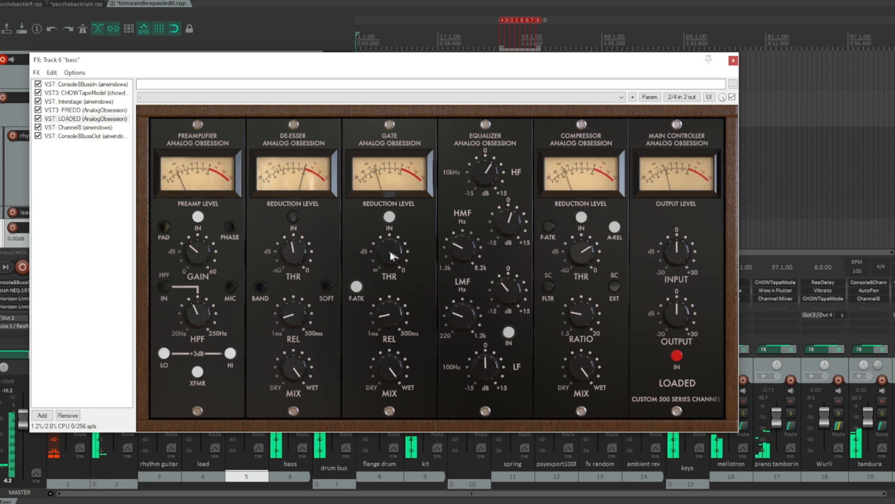
pyautogui.moveTo(390, 251); pyautogui.dragTo(383, 325)
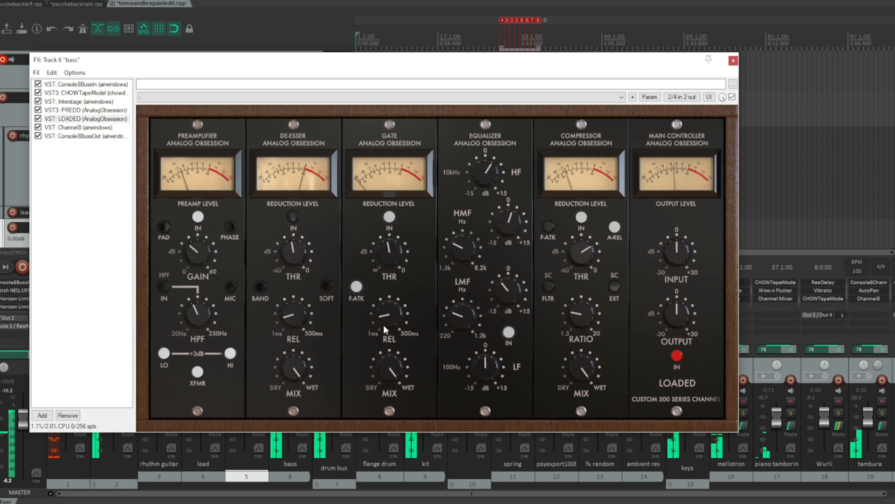
# - Raise the gate threshold in LOADED on the bass and compare the sound with the equalizer bypassed and engaged
pyautogui.moveTo(377, 376); pyautogui.dragTo(382, 247)
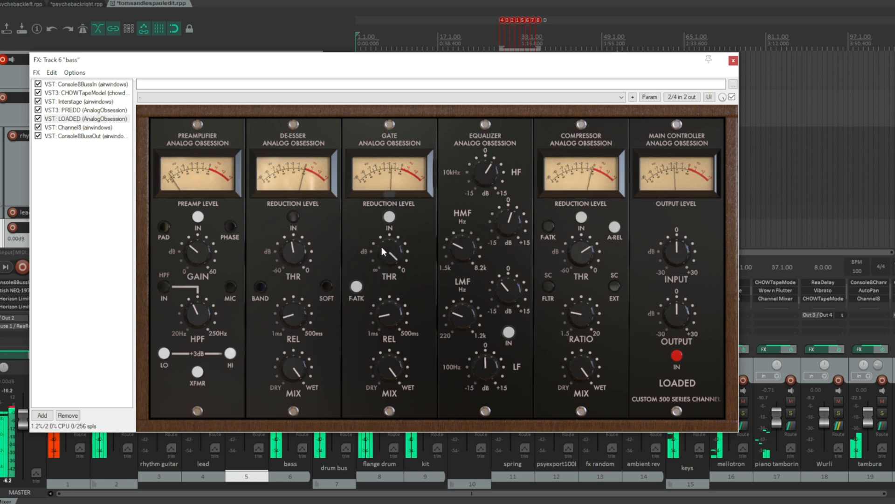
pyautogui.click(507, 334)
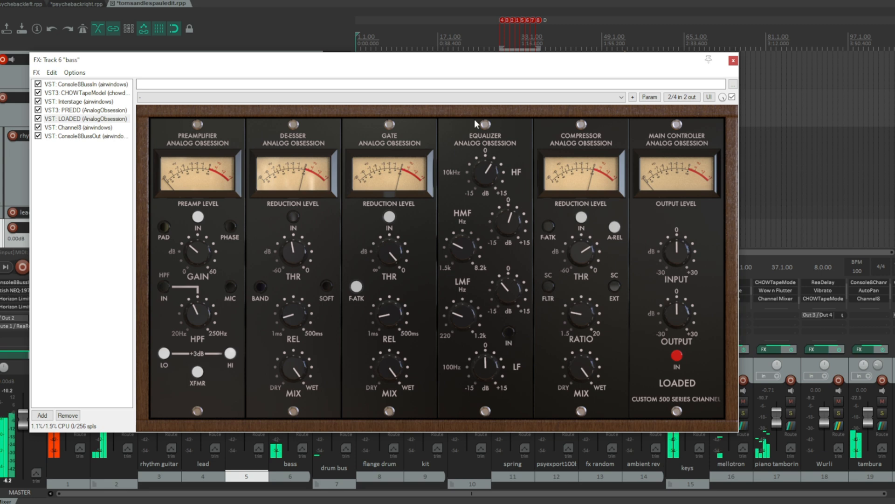
pyautogui.click(396, 36)
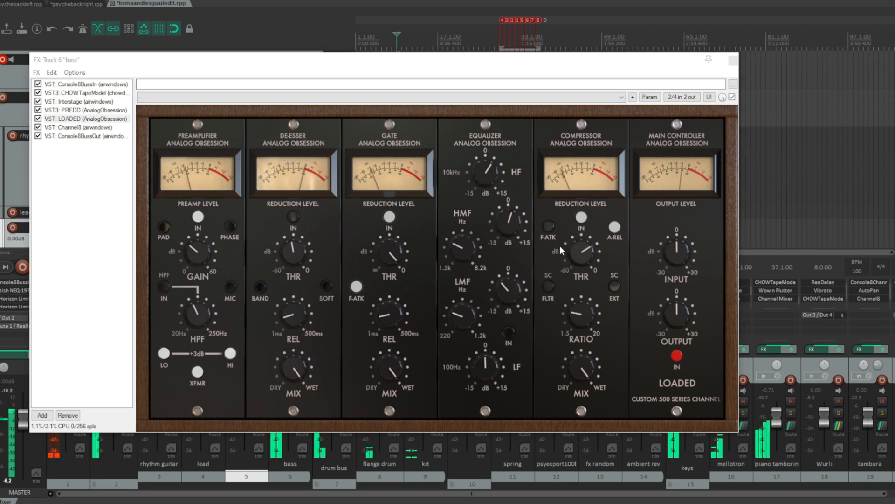
pyautogui.moveTo(583, 247); pyautogui.dragTo(575, 223)
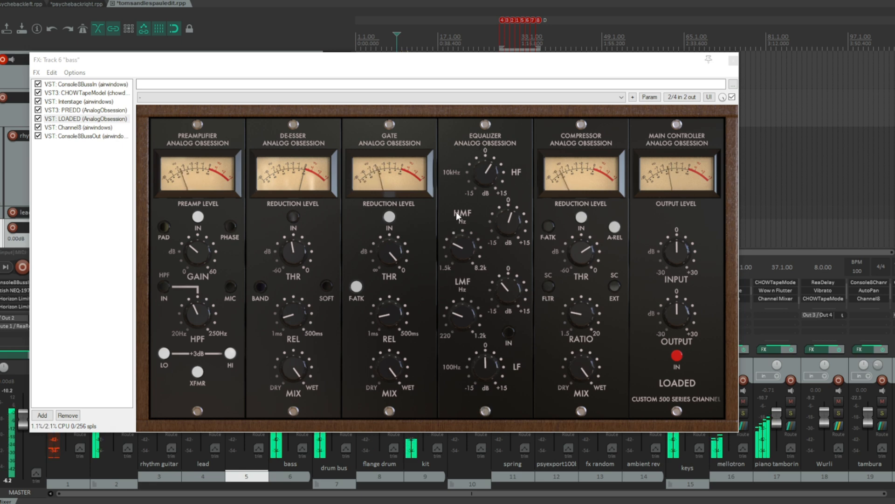
pyautogui.click(507, 333)
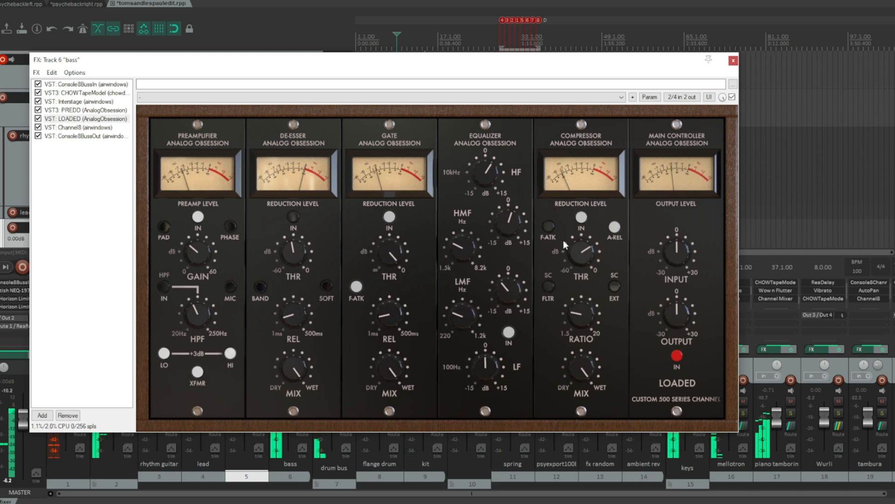
pyautogui.click(733, 61)
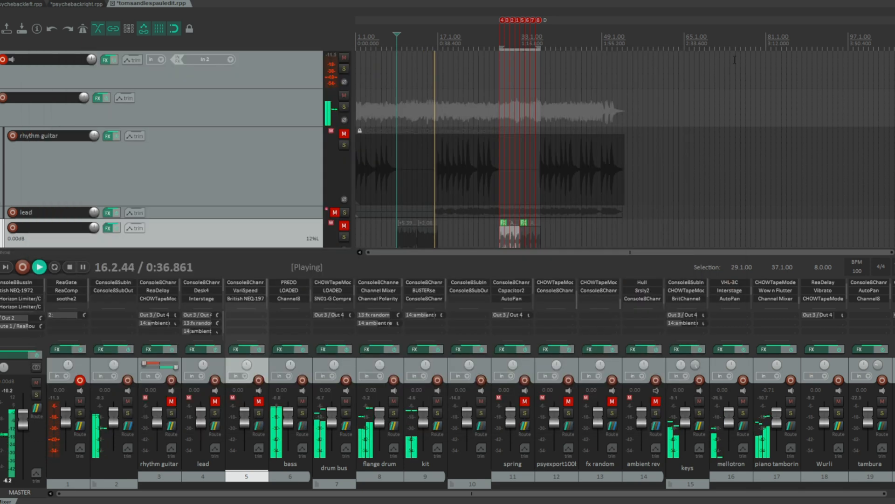
# - Show the BUSTERse bus compressor on the kit track during playback and close it
pyautogui.click(414, 289)
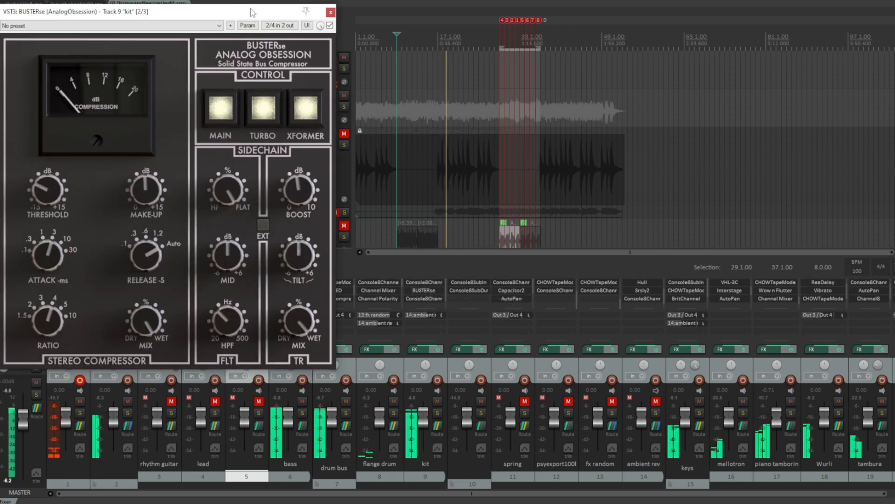
pyautogui.moveTo(252, 11); pyautogui.dragTo(482, 108)
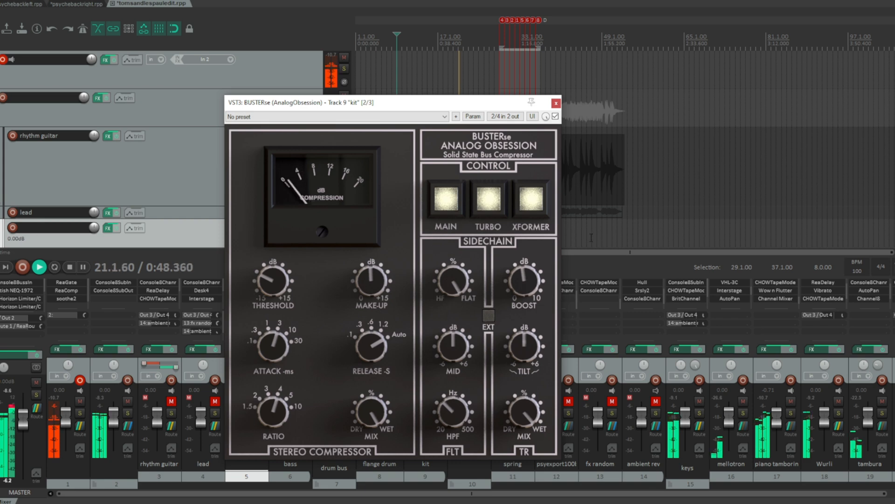
pyautogui.click(555, 105)
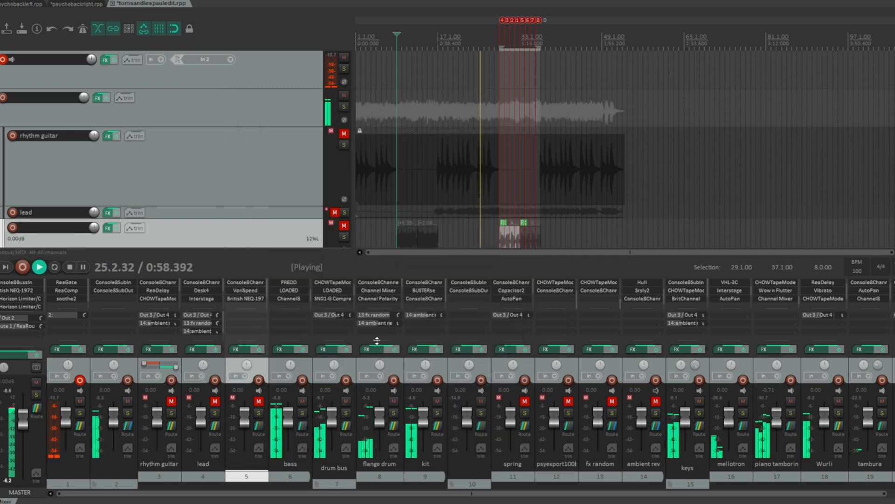
# - Raise the gain to 24 and the ratio to about 8:1 in the drum bus's SN01-G Compressor
pyautogui.click(340, 296)
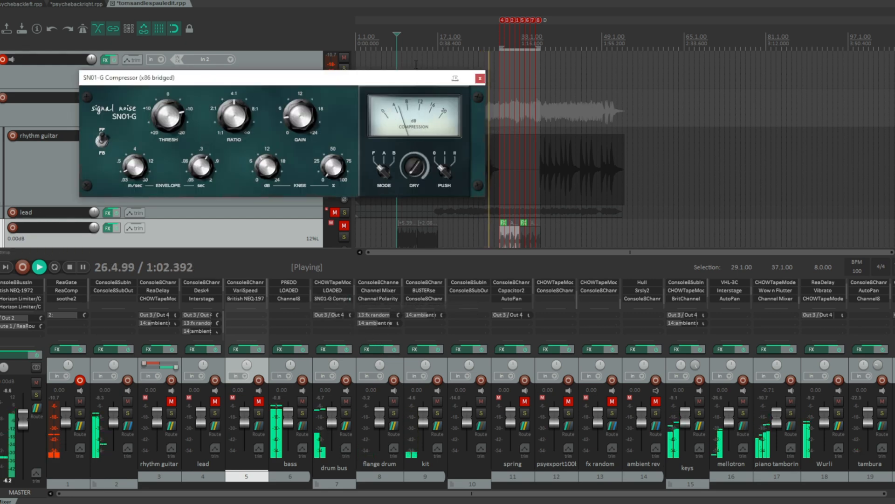
pyautogui.moveTo(423, 76); pyautogui.dragTo(592, 177)
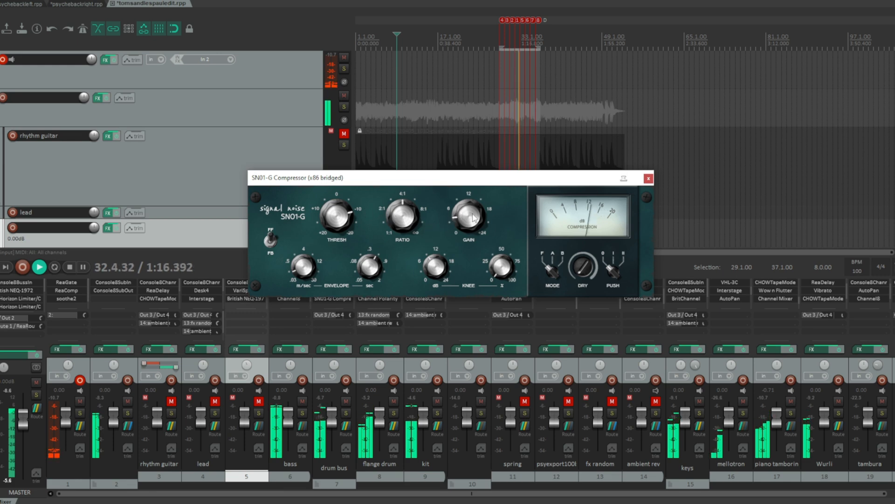
pyautogui.moveTo(473, 213); pyautogui.dragTo(490, 90)
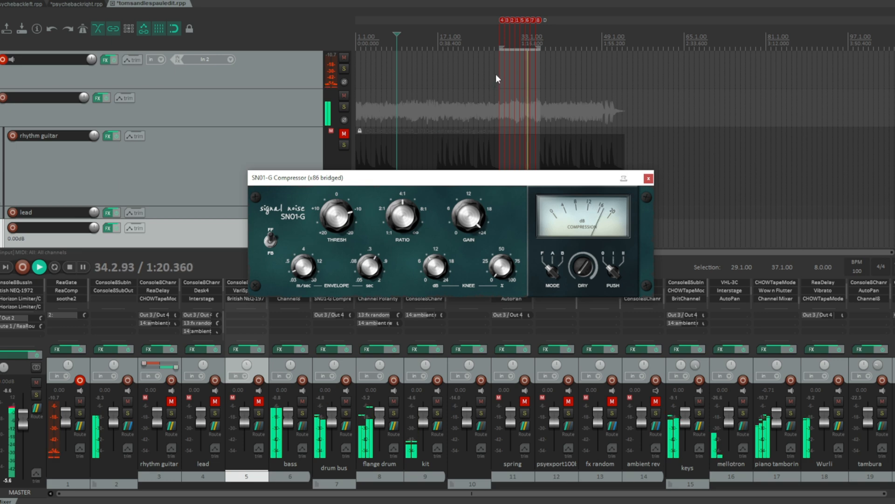
pyautogui.moveTo(403, 213); pyautogui.dragTo(397, 174)
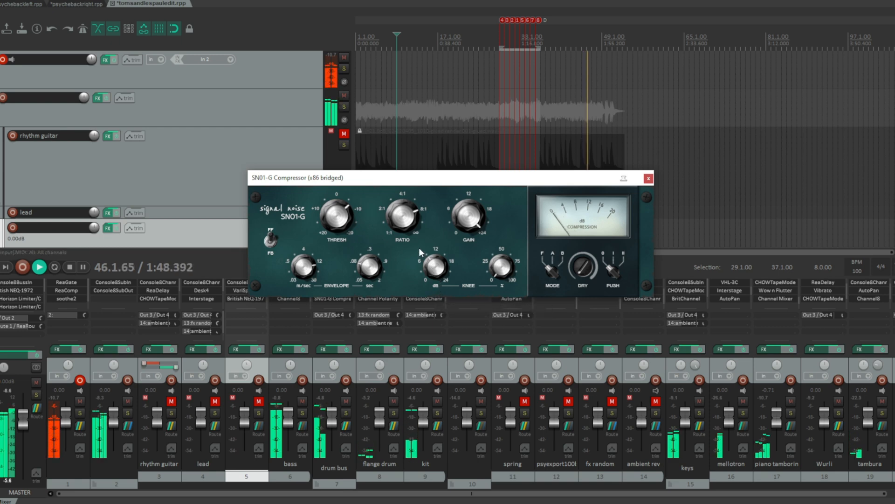
pyautogui.moveTo(408, 227); pyautogui.dragTo(416, 252)
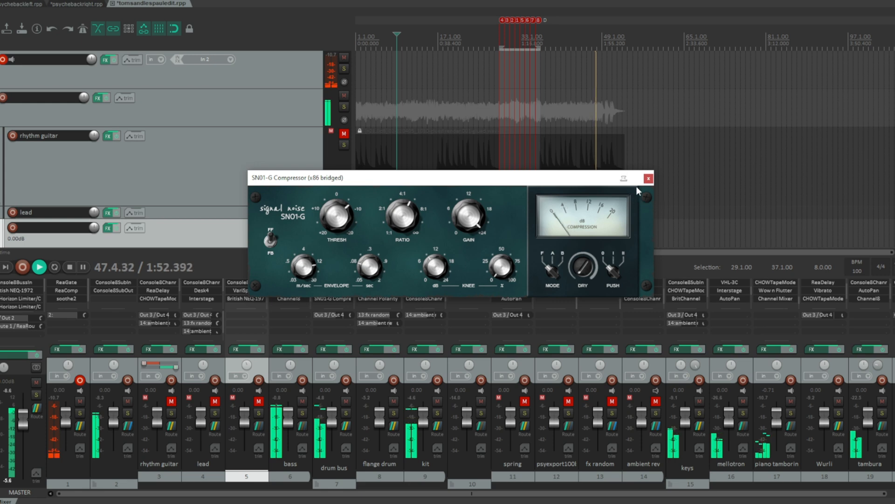
pyautogui.click(648, 178)
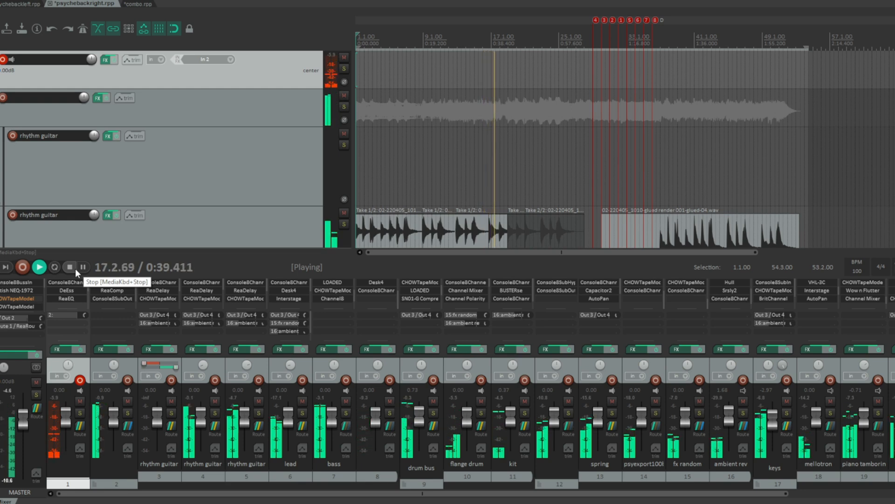
# - Switch the lead track's automation mode to Touch and back to Trim/Read
pyautogui.click(301, 450)
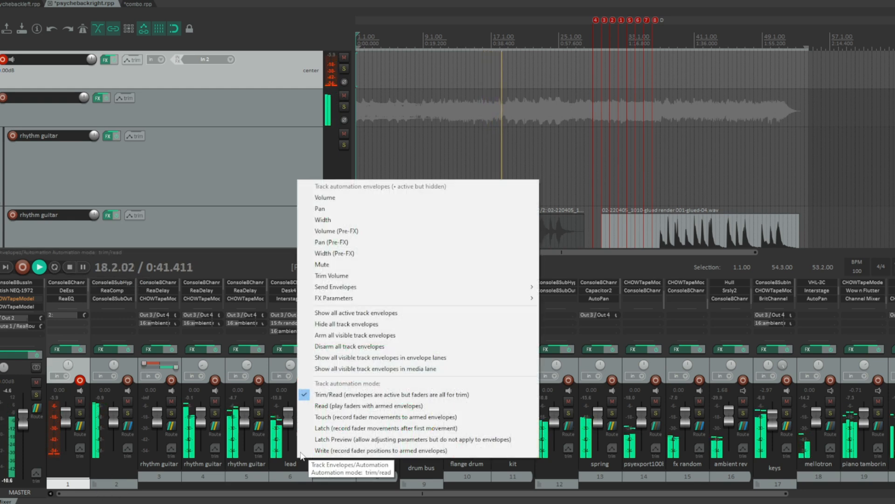
pyautogui.click(341, 416)
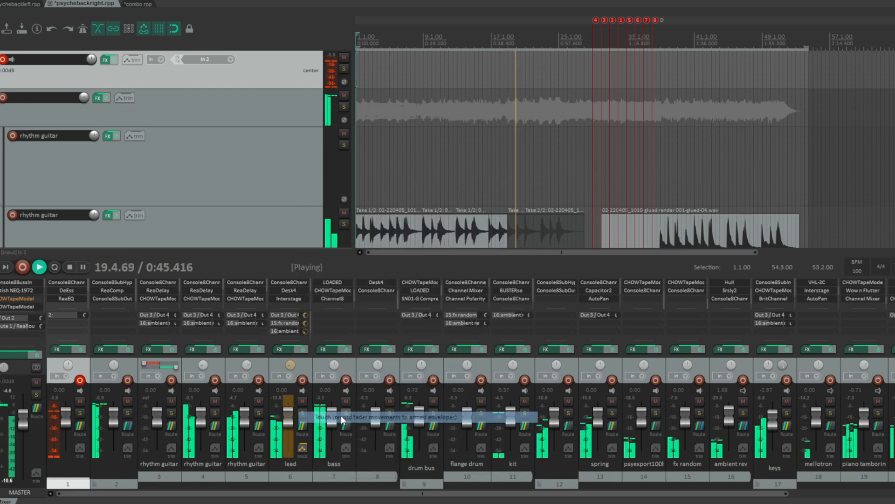
pyautogui.click(303, 449)
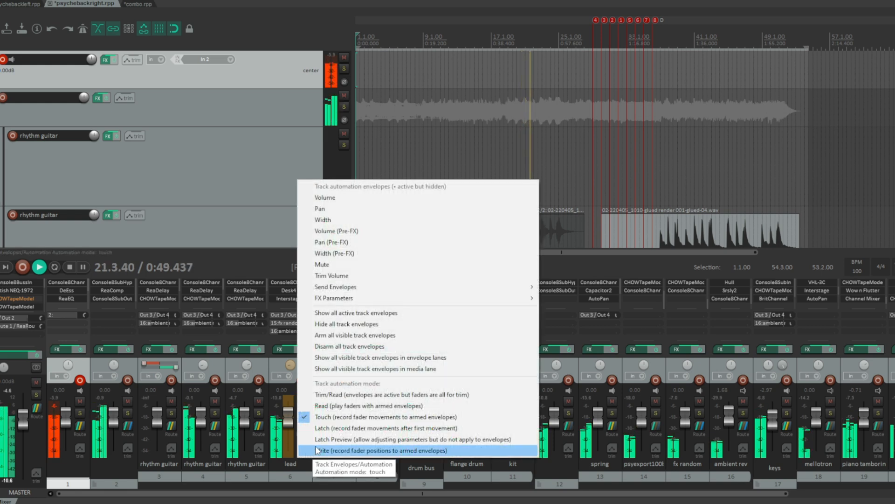
pyautogui.click(341, 395)
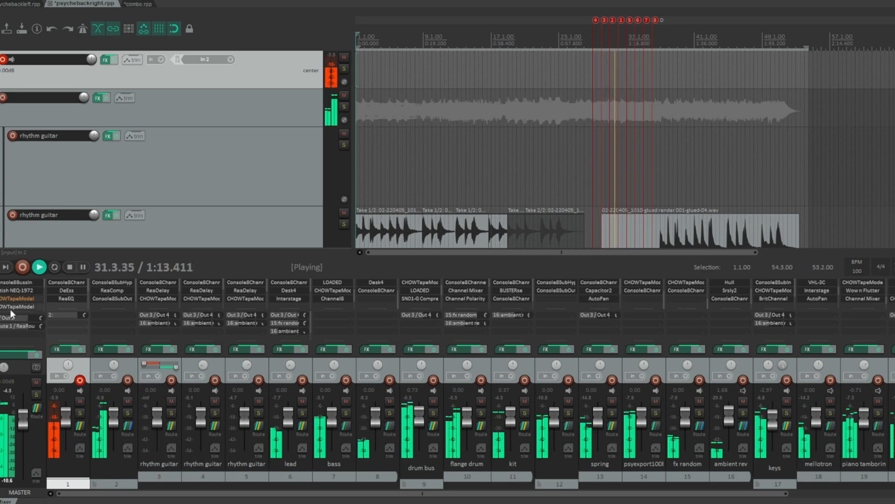
# - Examine the enabled CHOWTapeModel in the master track's effects chain, including its Wow and Flutter settings
pyautogui.click(19, 354)
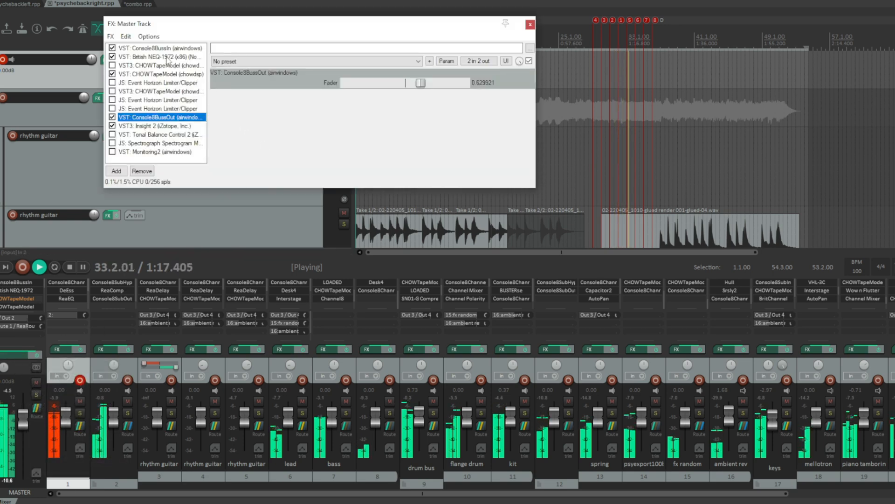
pyautogui.click(185, 75)
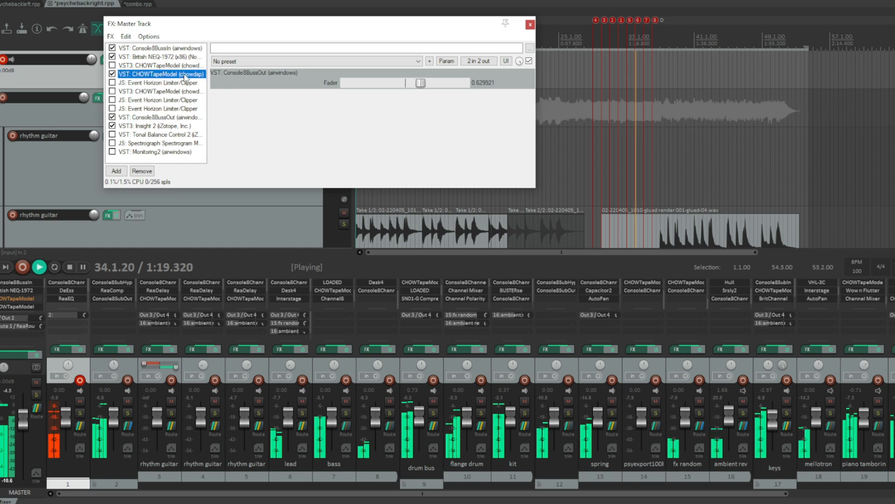
pyautogui.moveTo(372, 31); pyautogui.dragTo(392, 135)
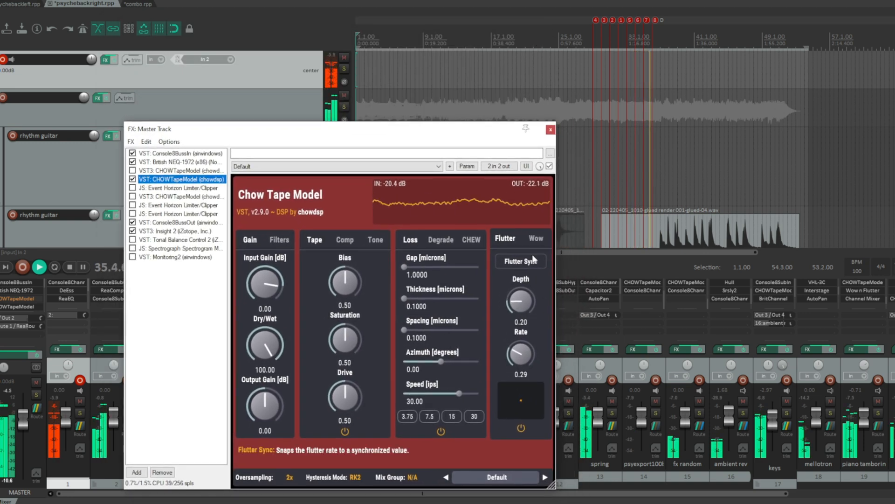
pyautogui.click(537, 239)
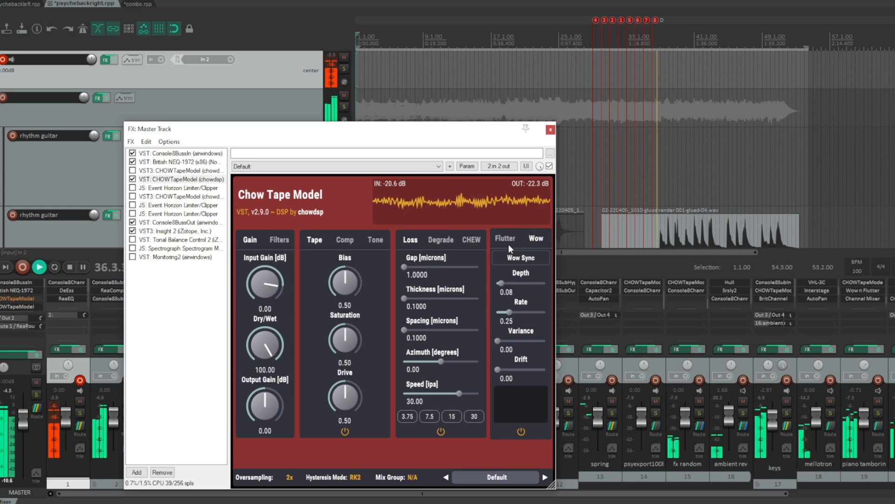
pyautogui.click(505, 239)
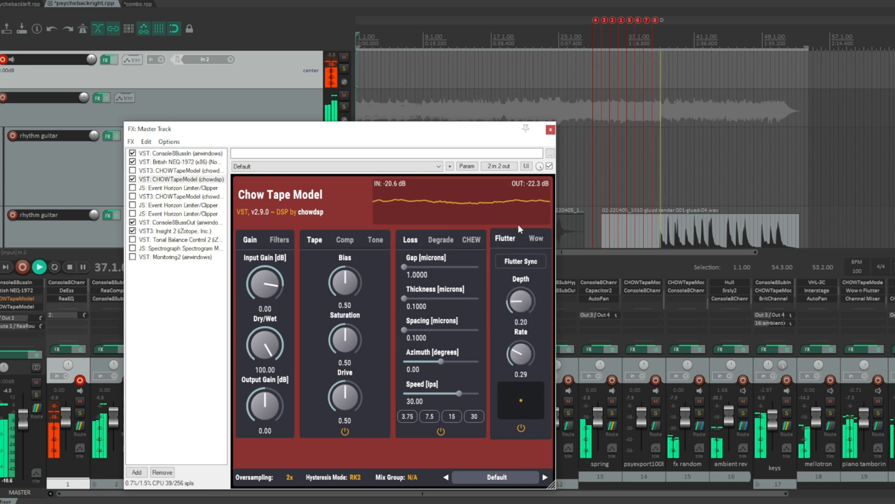
pyautogui.click(550, 130)
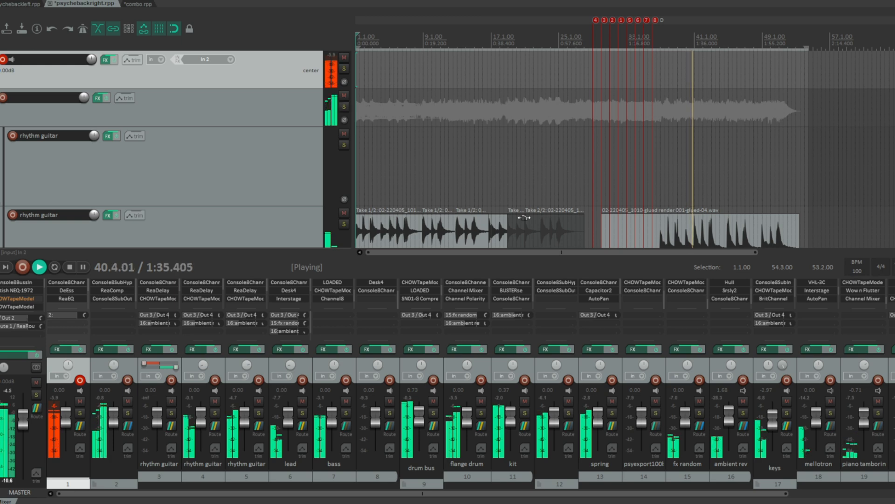
# - Stop playback, audition the automated mix in the psychebackleft project, and switch to the combo project
pyautogui.click(69, 266)
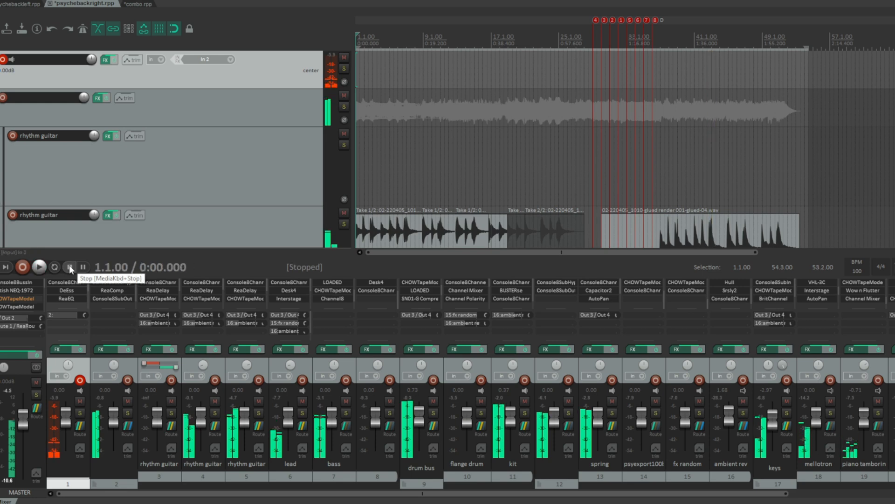
pyautogui.hotkey('ctrl', 'shift', 'Tab')
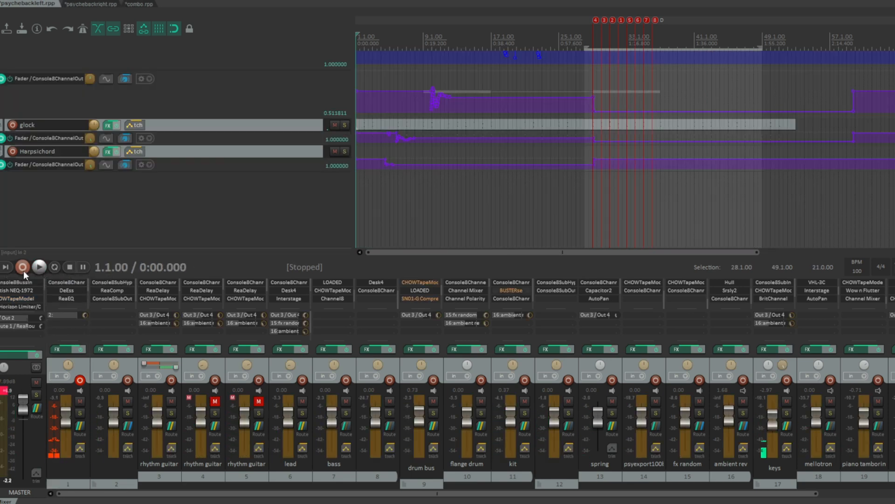
pyautogui.click(40, 266)
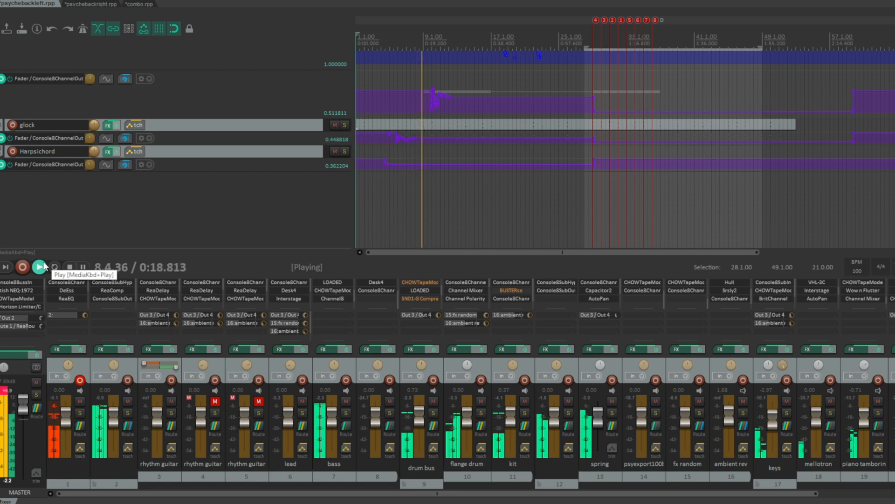
pyautogui.click(74, 270)
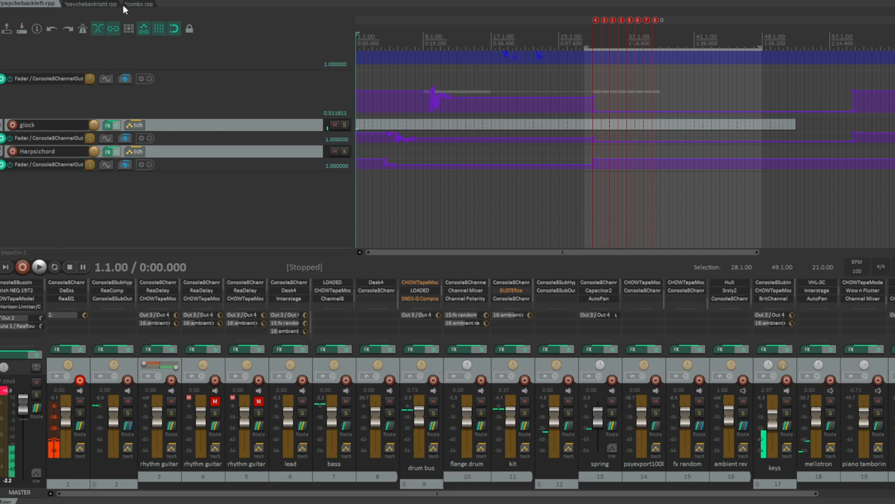
pyautogui.click(135, 4)
# - Minimise the OBS window and render the entire psychebackleft master mix to stereosplit12.wav as 24-bit, 44100 Hz stereo WAV
pyautogui.hotkey('alt', 'Tab')
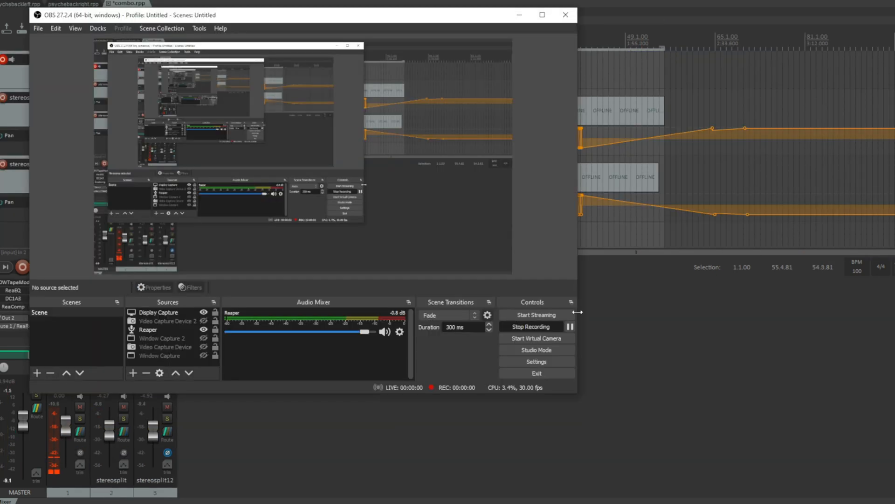
pyautogui.hotkey('alt', 'Tab')
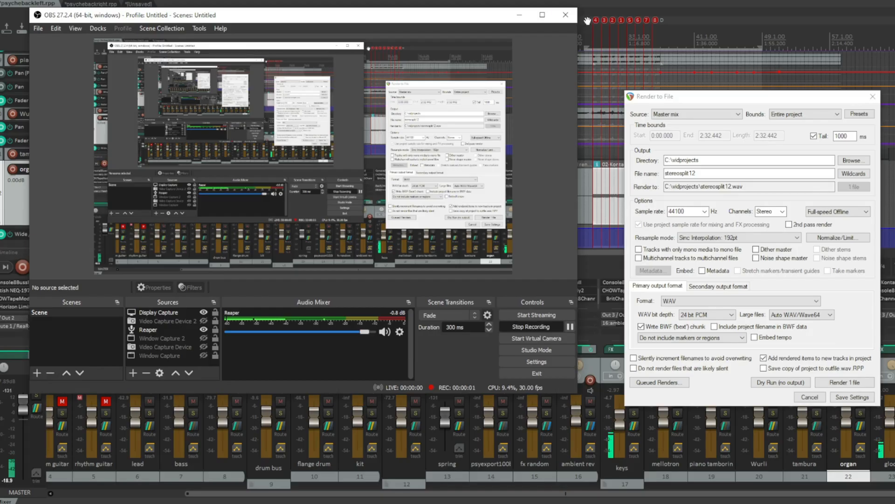
pyautogui.click(520, 15)
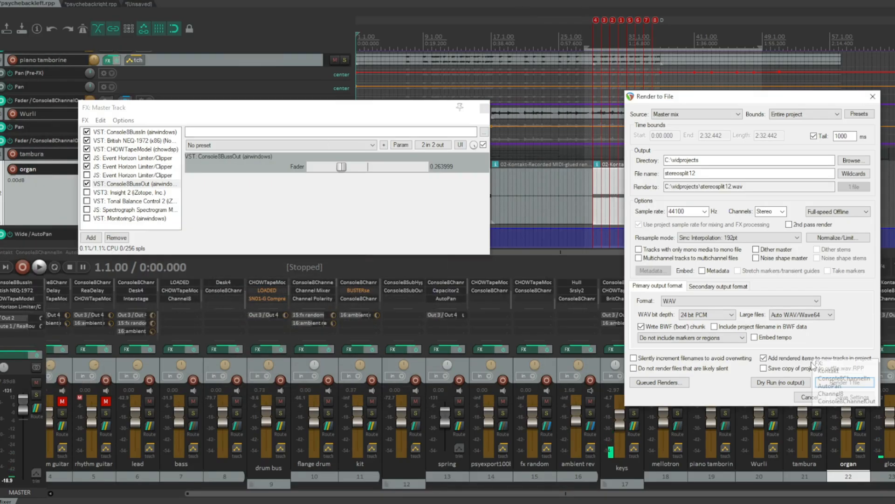
pyautogui.moveTo(700, 96); pyautogui.dragTo(458, 96)
pyautogui.click(602, 383)
pyautogui.click(434, 230)
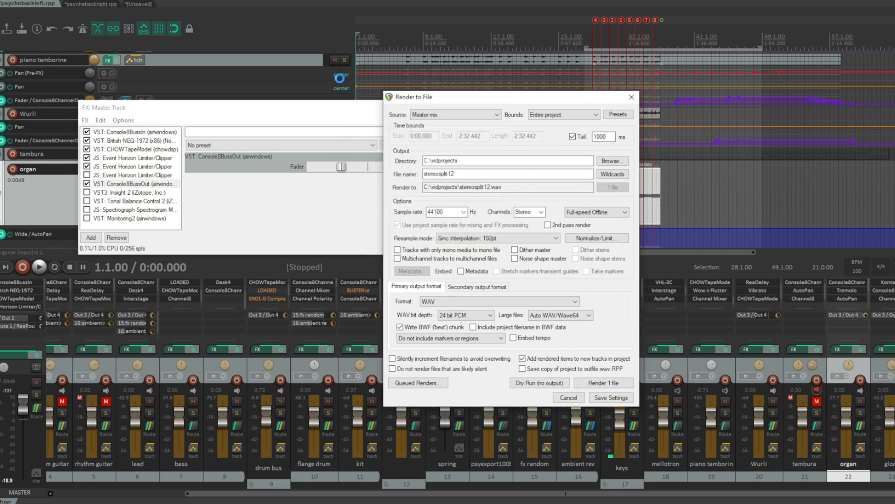
pyautogui.moveTo(356, 107); pyautogui.dragTo(506, 100)
pyautogui.moveTo(590, 349); pyautogui.dragTo(597, 349)
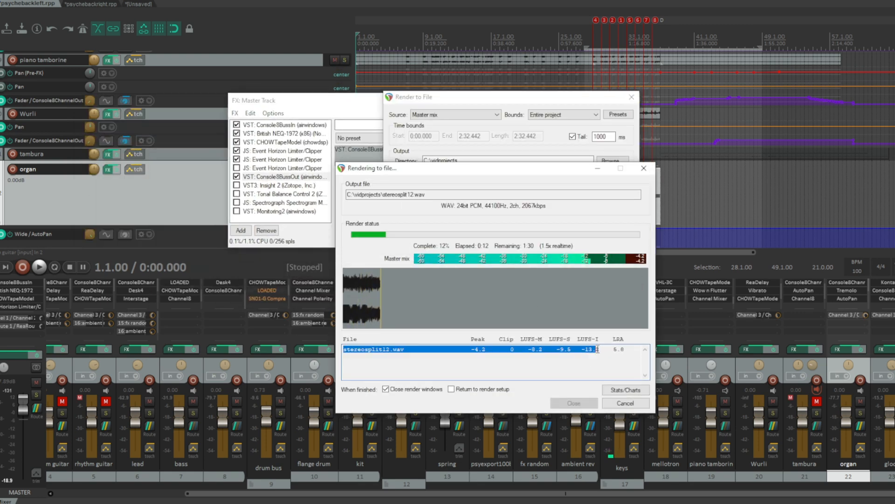
pyautogui.click(373, 101)
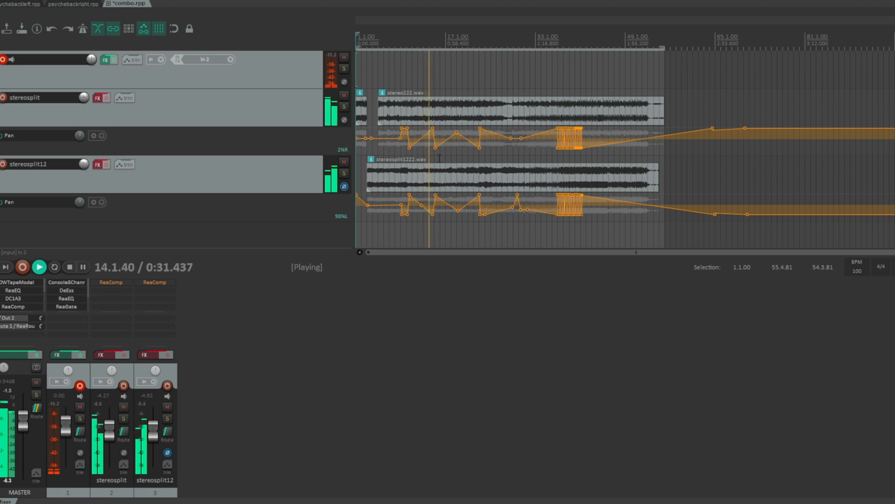
# - Audition the stereosplit12 track with normal phase during playback, then invert its phase again
pyautogui.click(167, 455)
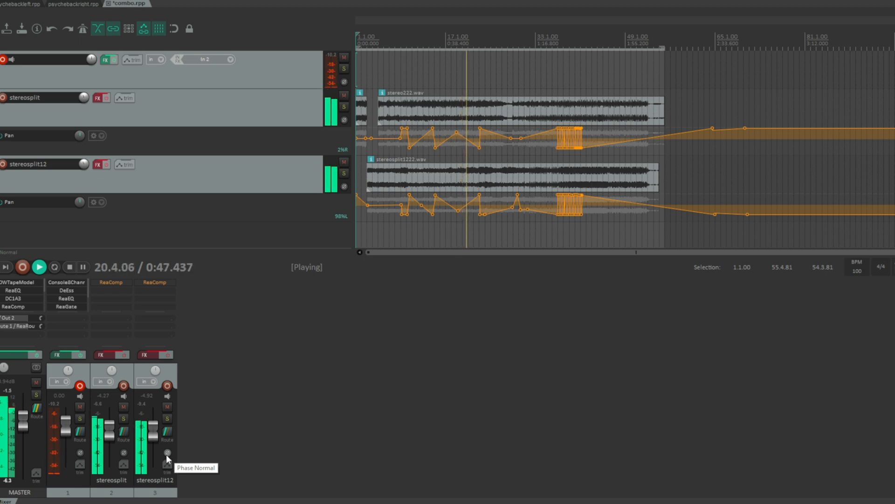
pyautogui.click(167, 453)
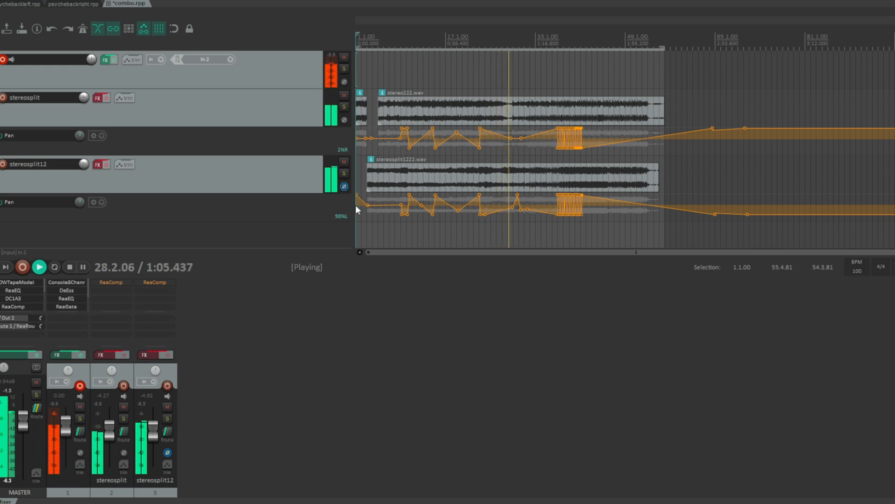
# - Mute and unmute the stereosplit12 track, then the stereosplit track, to audition each mix alone, and stop playback after hearing the combined mix
pyautogui.click(347, 161)
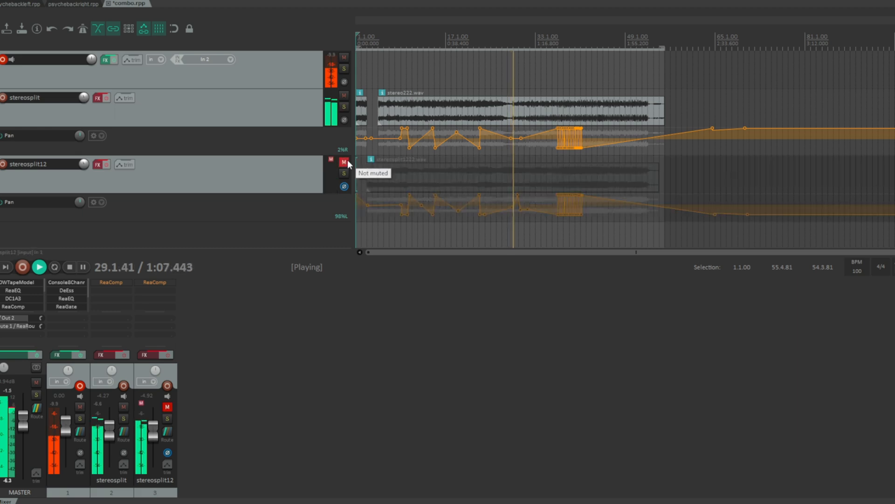
pyautogui.click(348, 159)
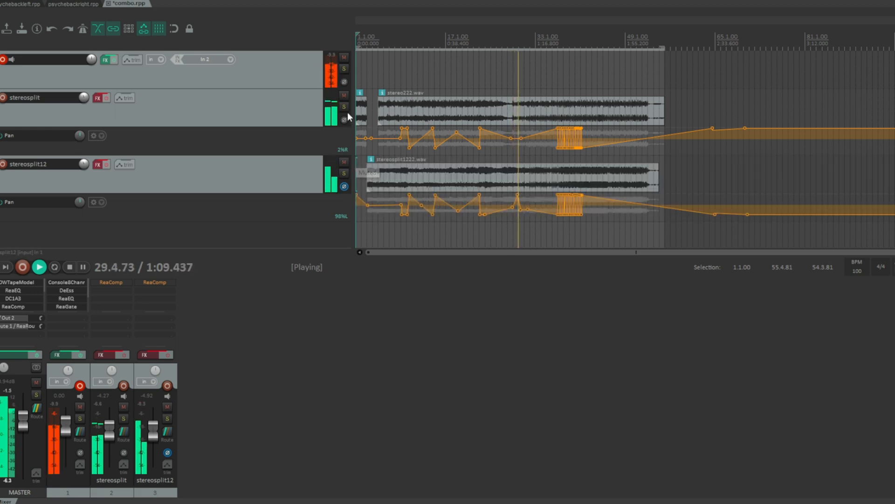
pyautogui.click(344, 96)
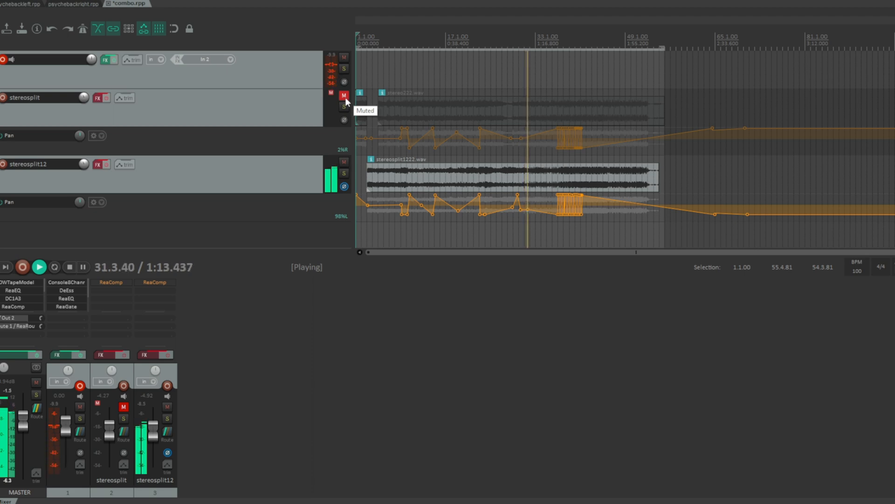
pyautogui.click(346, 98)
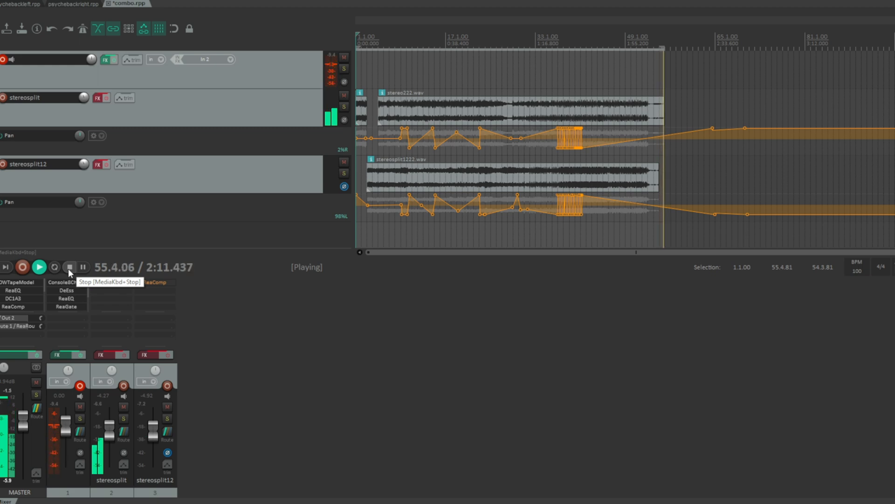
pyautogui.click(69, 266)
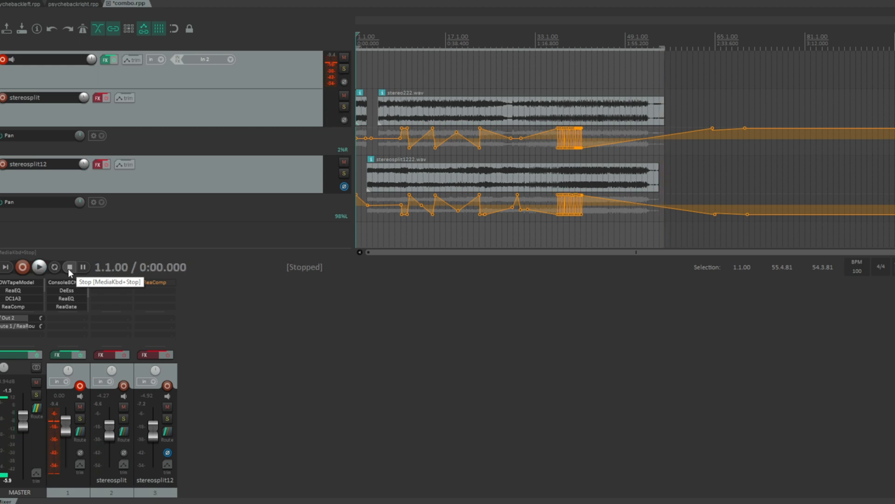